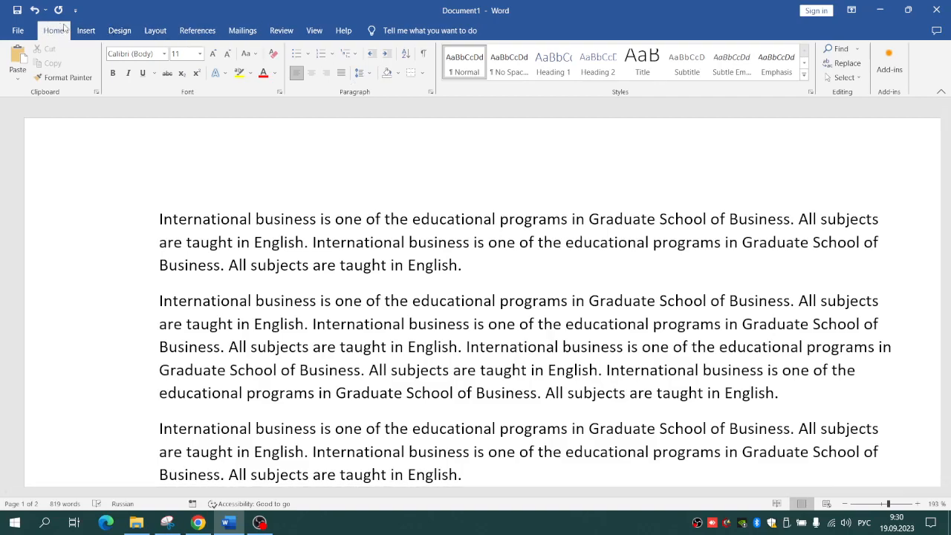
click(86, 30)
click(155, 30)
click(179, 31)
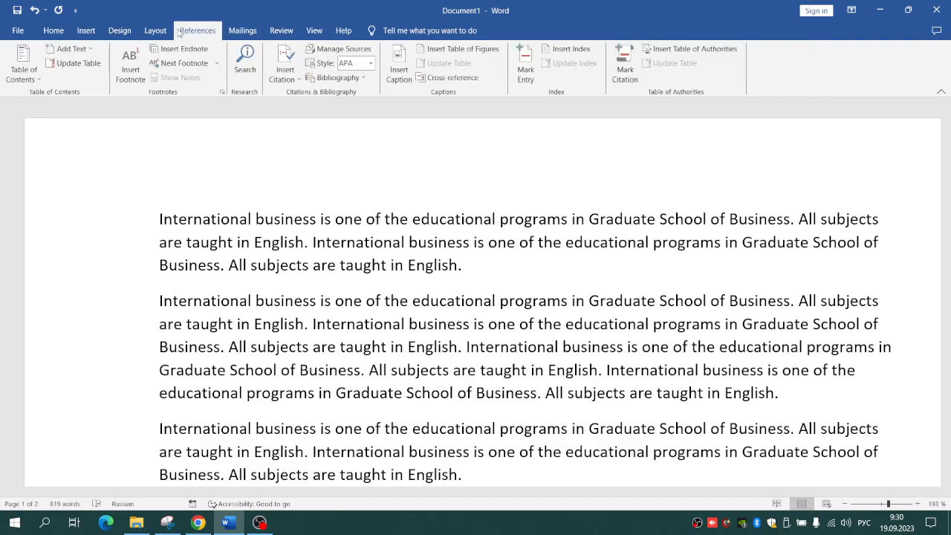
click(282, 30)
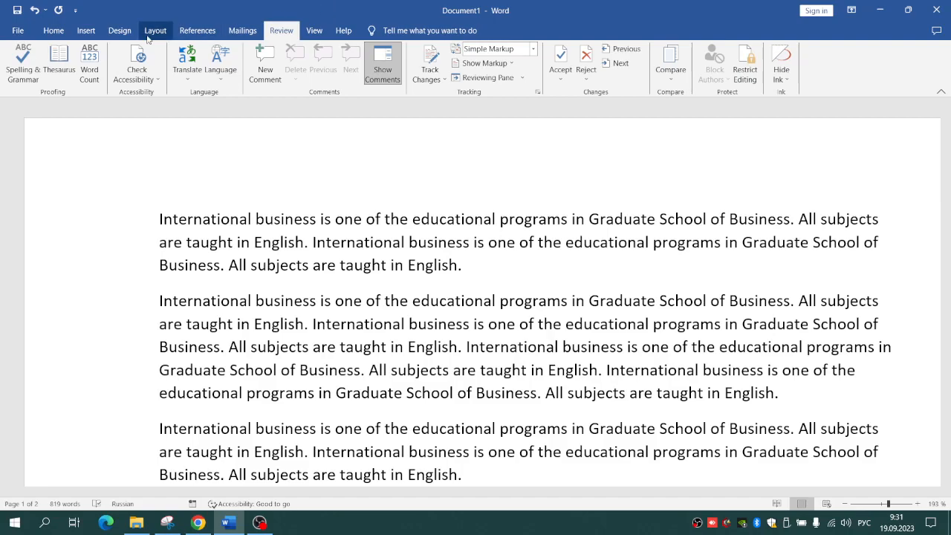
Step: Enable the Developer tab in the ribbon customization options and show its commands
click(19, 31)
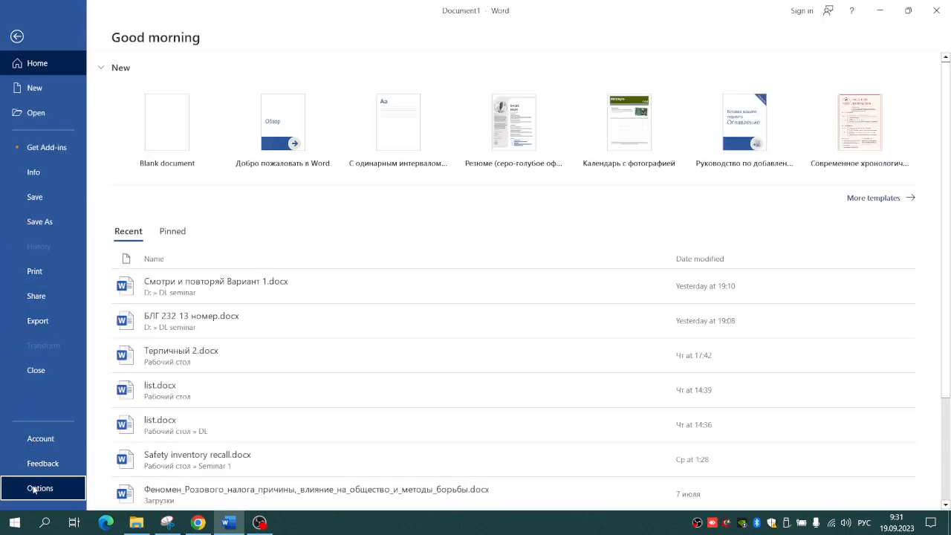
click(37, 488)
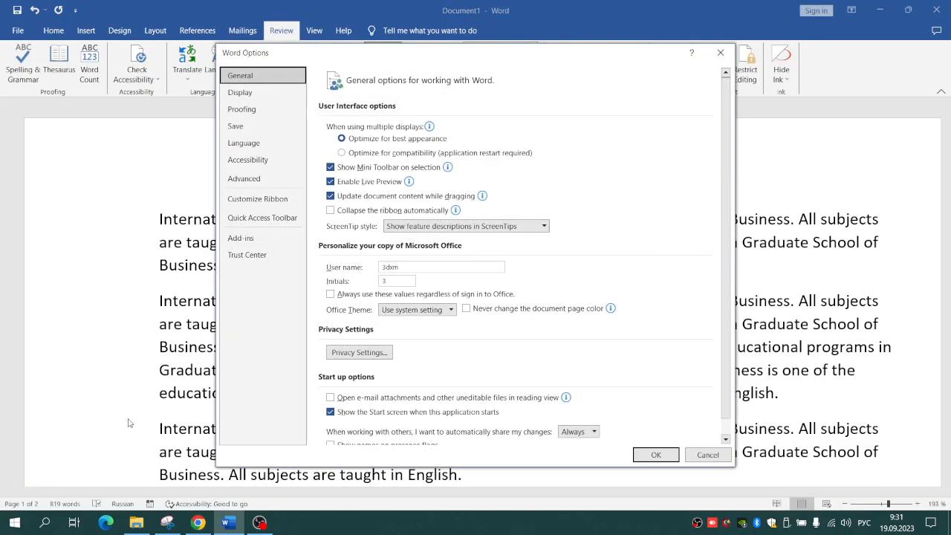
click(284, 206)
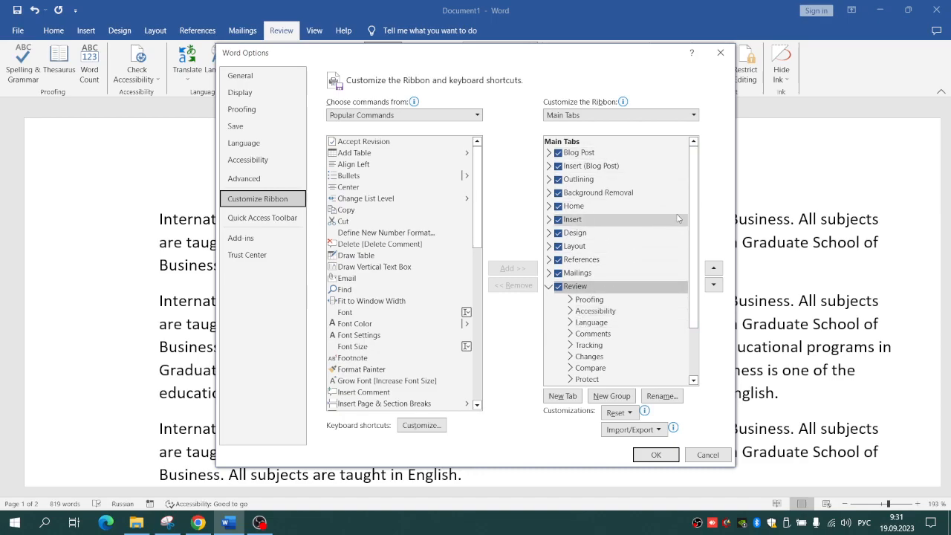
drag(696, 250, 688, 357)
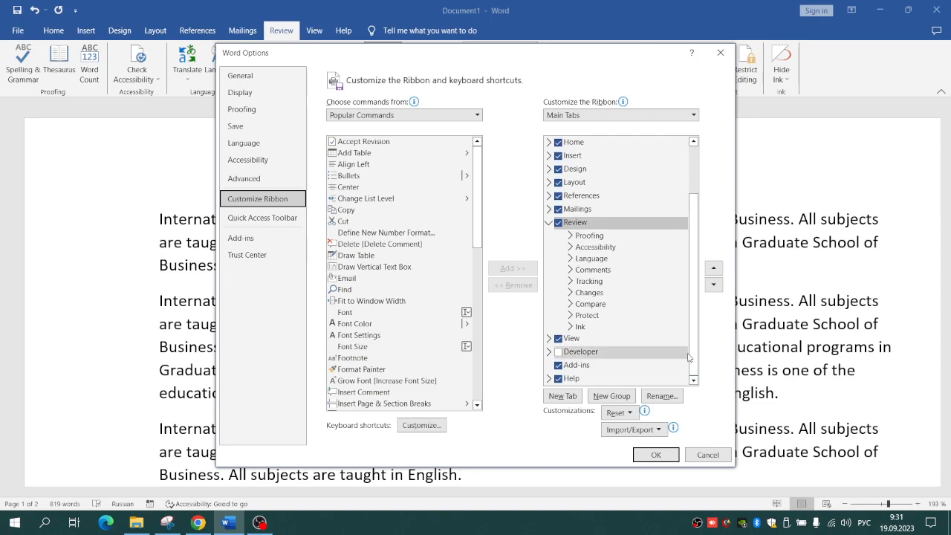
click(587, 354)
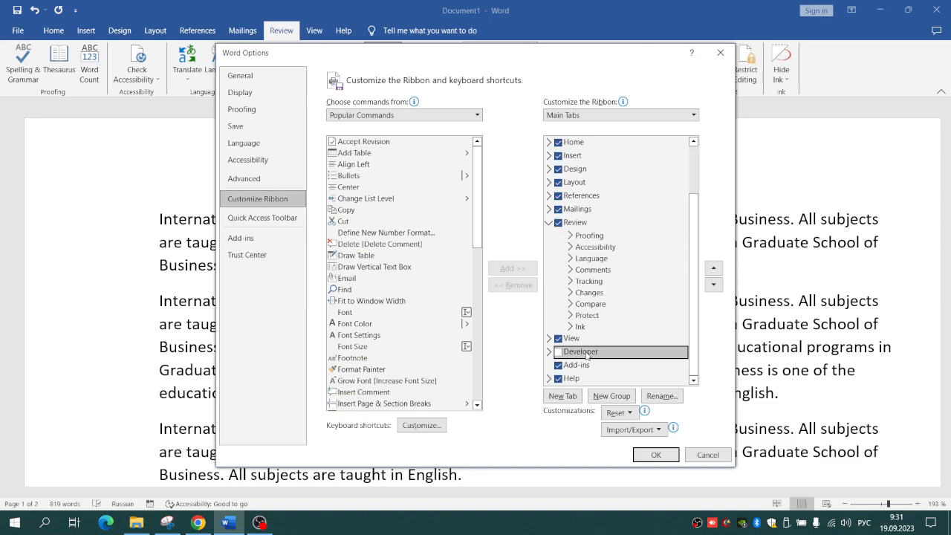
click(558, 352)
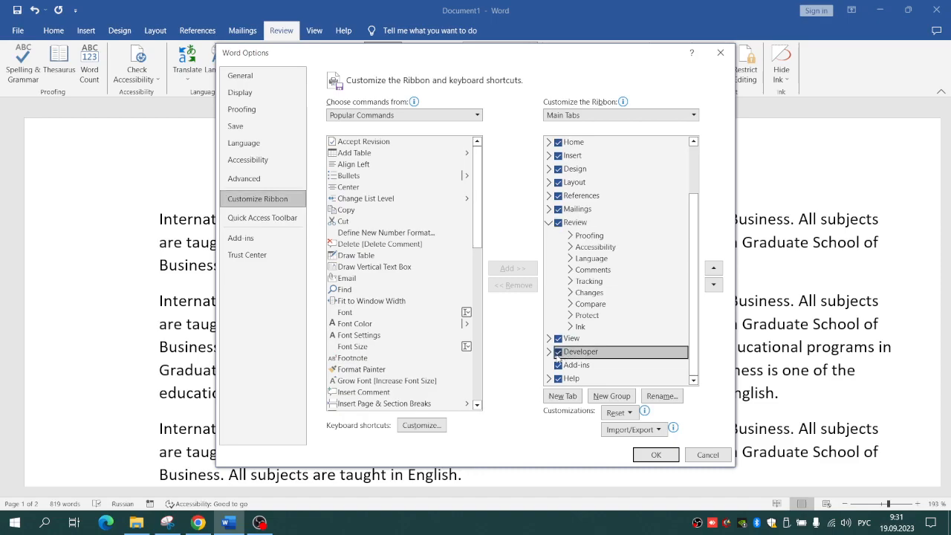
click(639, 455)
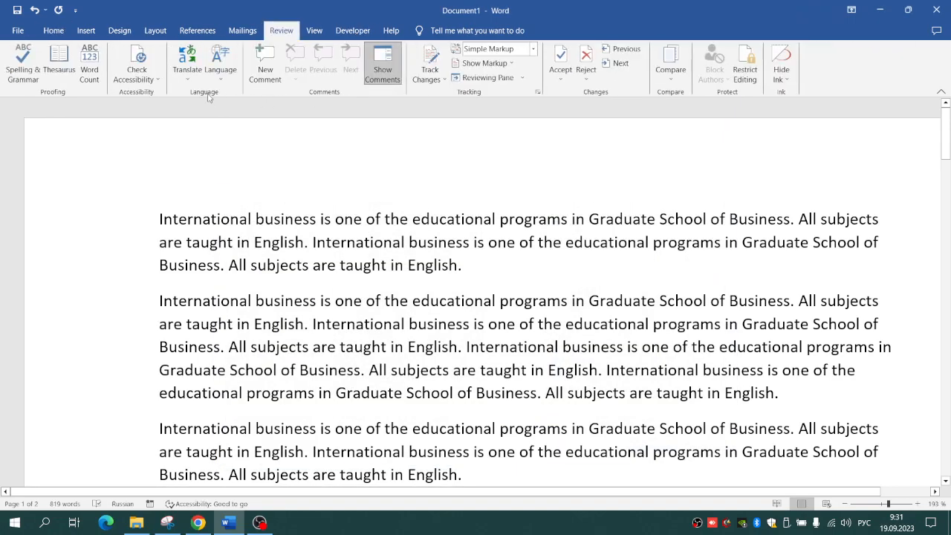
click(349, 29)
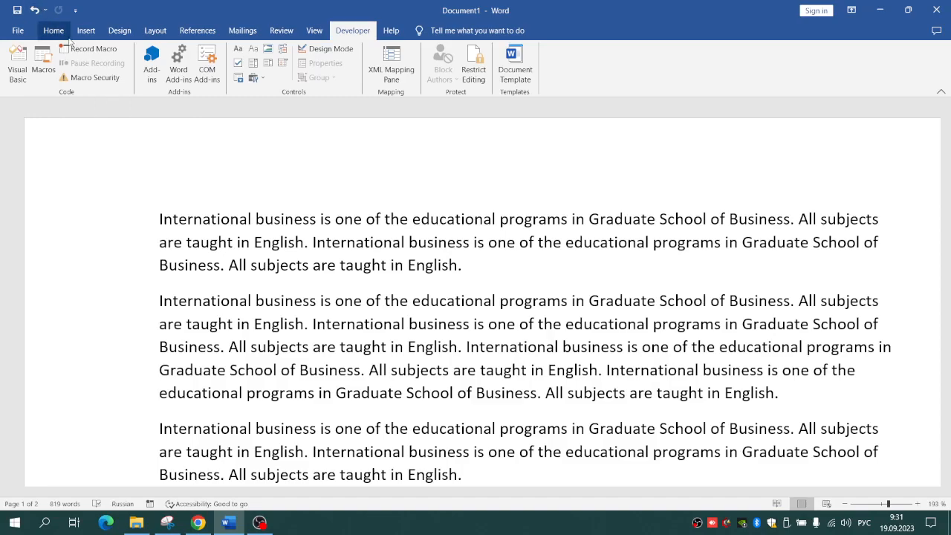
Step: Look through the document down to the list of other programs, and examine the available fonts and font sizes
click(54, 31)
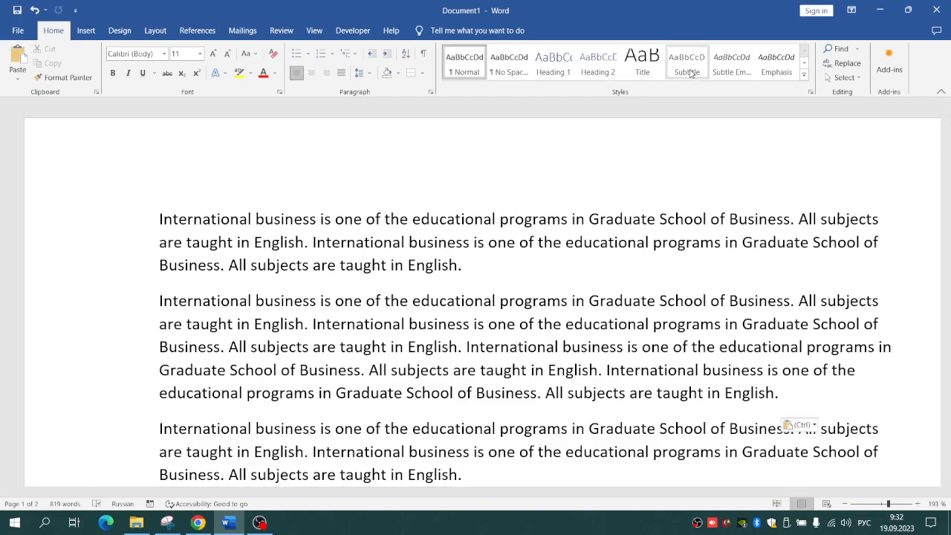
scroll(692, 72, down, 10)
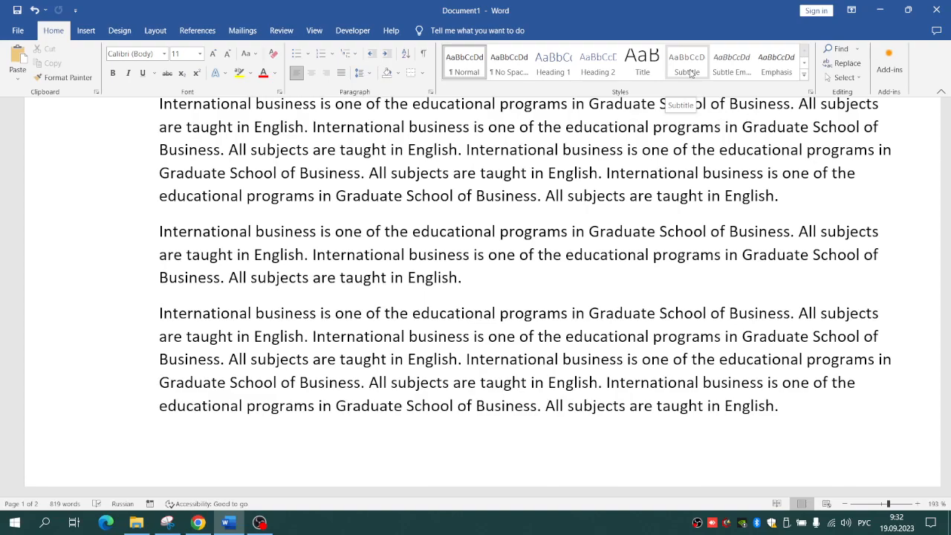
scroll(692, 72, up, 3)
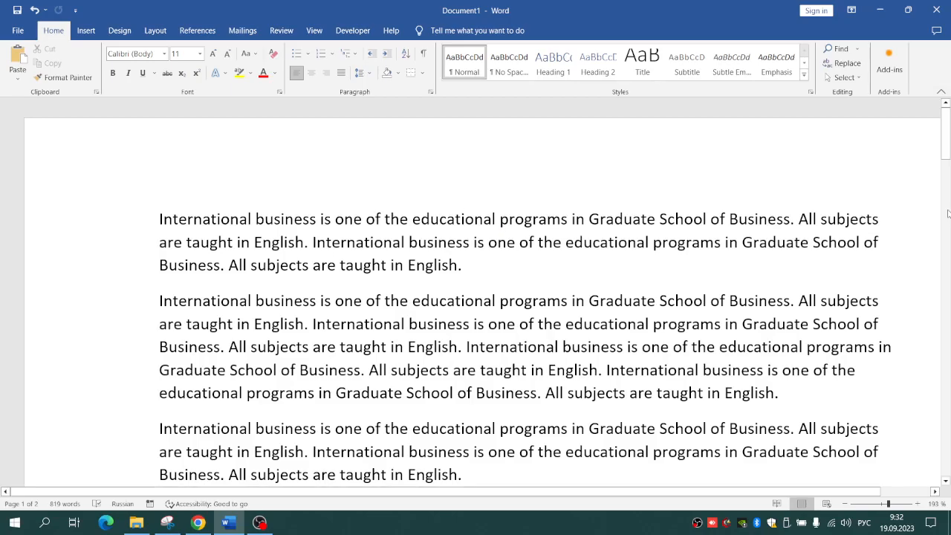
drag(945, 149, 942, 220)
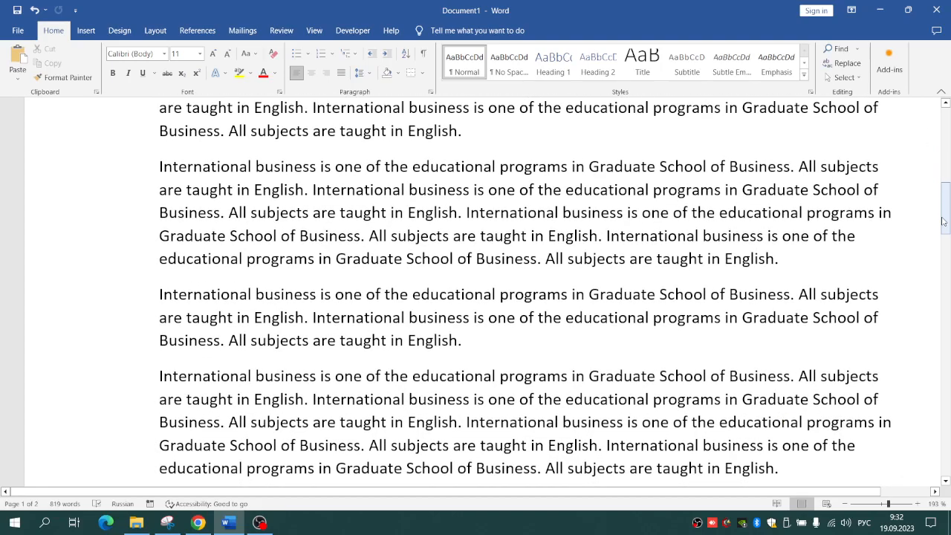
mouse_move(942, 221)
mouse_down()
mouse_move(948, 269)
mouse_move(950, 236)
mouse_up()
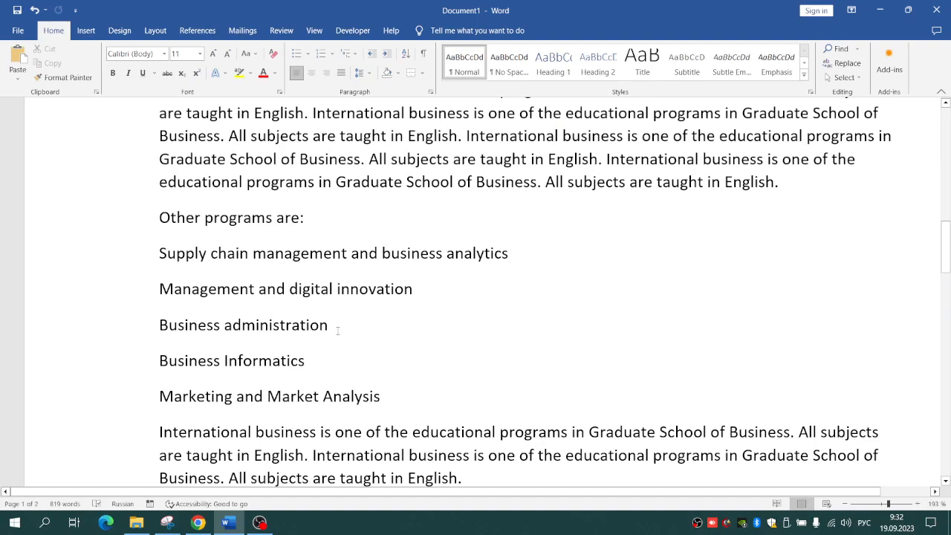
drag(947, 245, 949, 121)
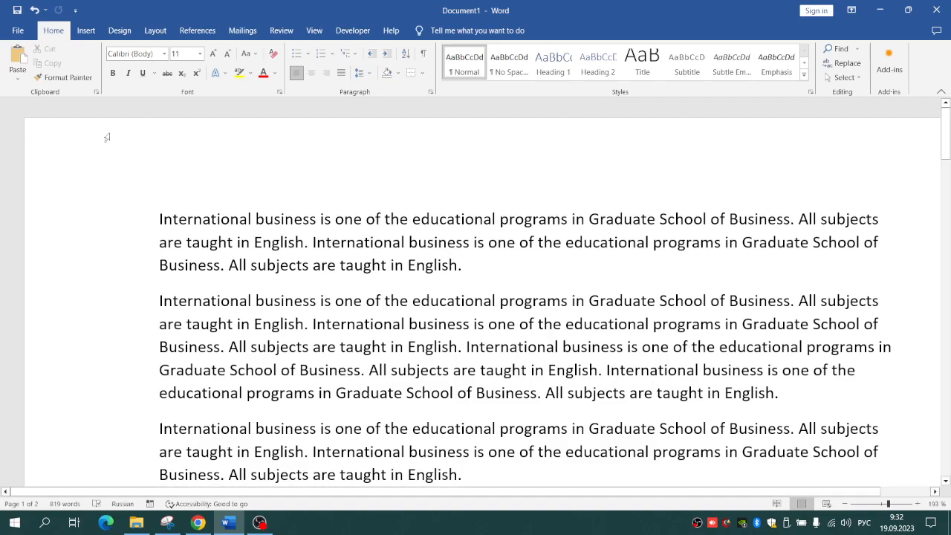
click(164, 54)
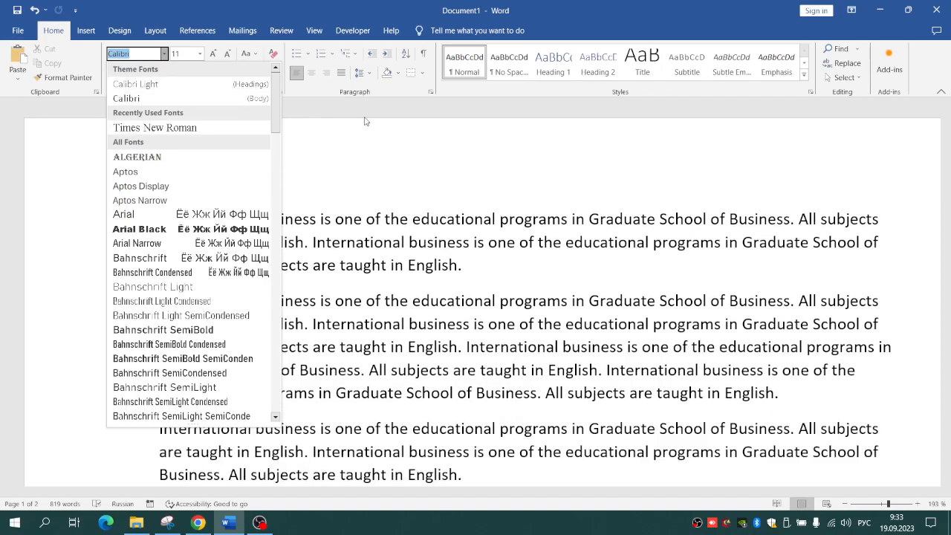
click(379, 208)
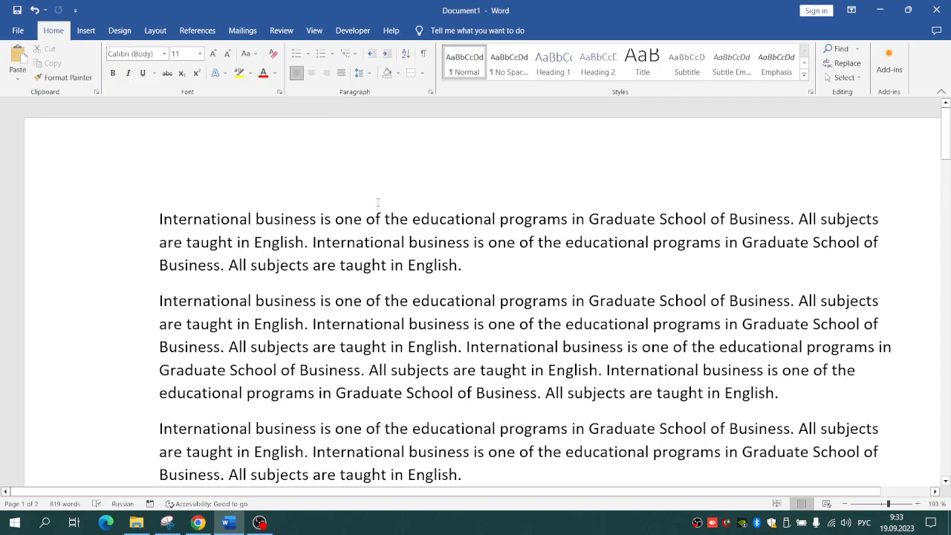
click(200, 55)
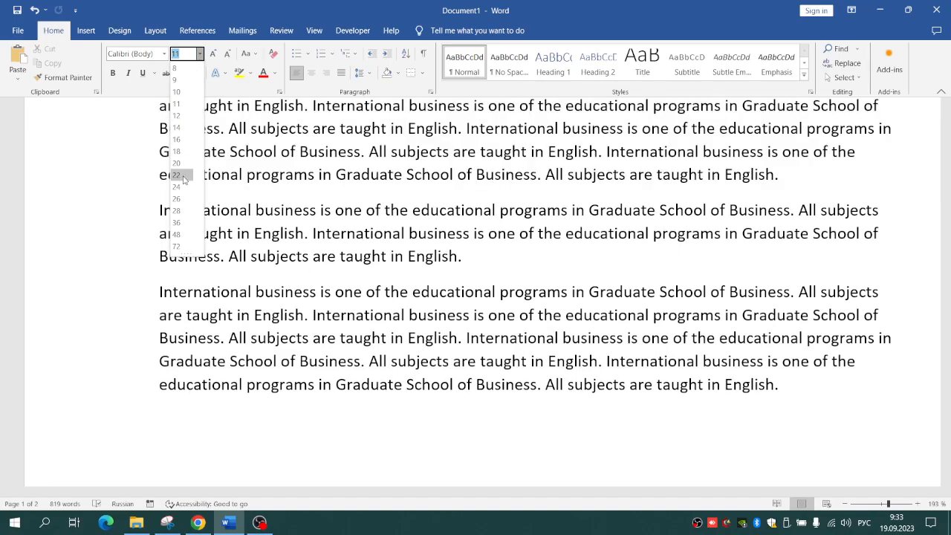
click(265, 123)
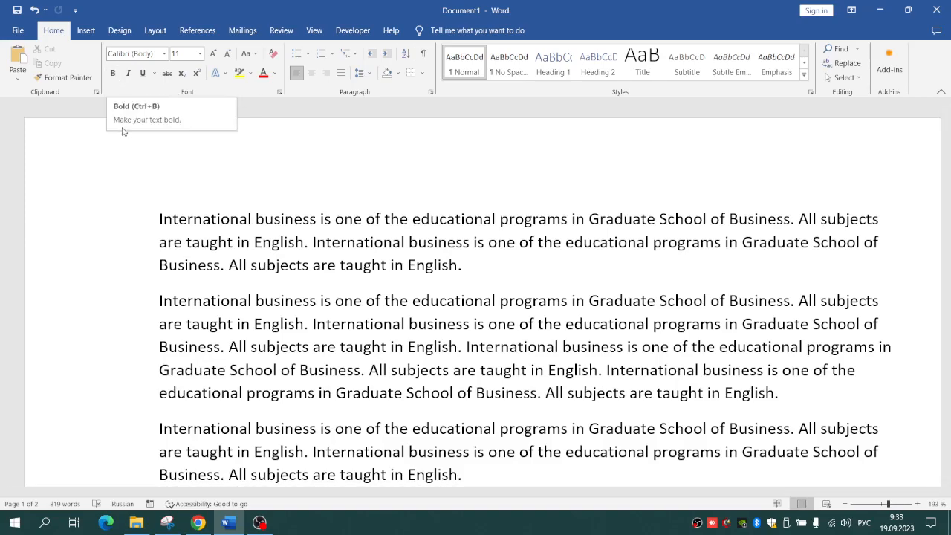
click(113, 73)
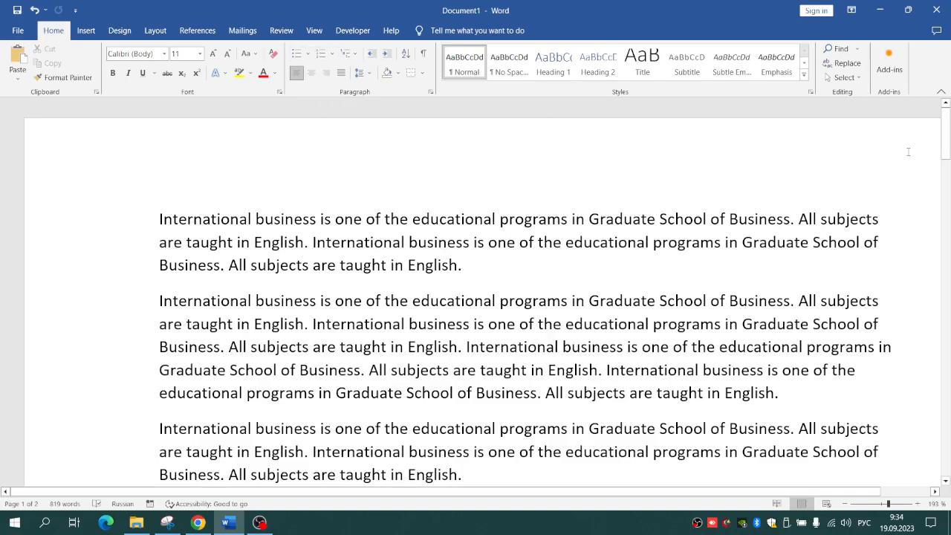
Step: Format the five program names under "Other programs are:" as a bulleted list with square bullets
drag(950, 137, 949, 248)
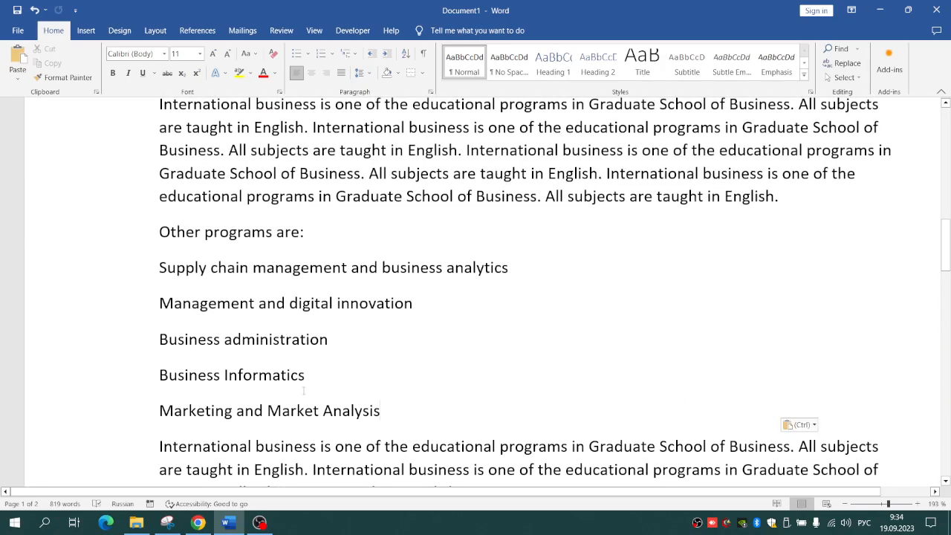
drag(409, 399, 148, 268)
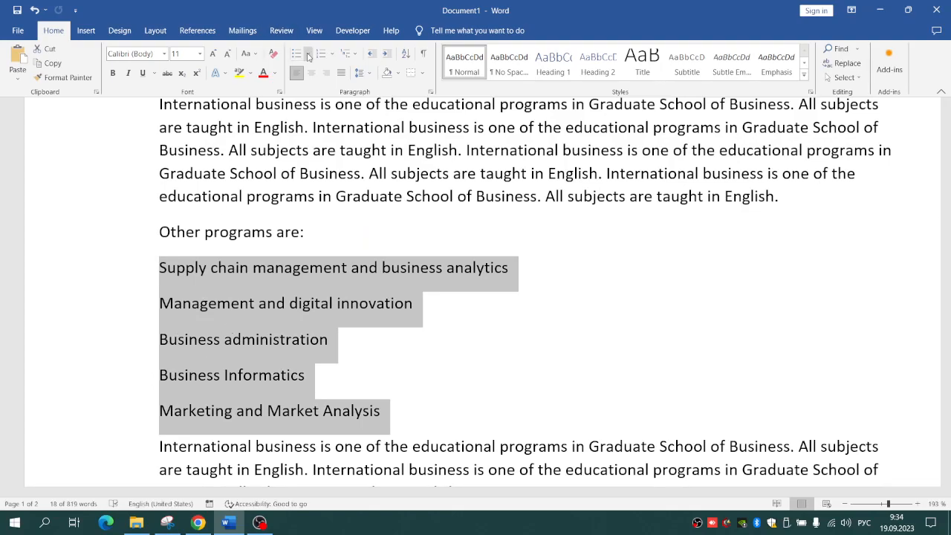
click(297, 55)
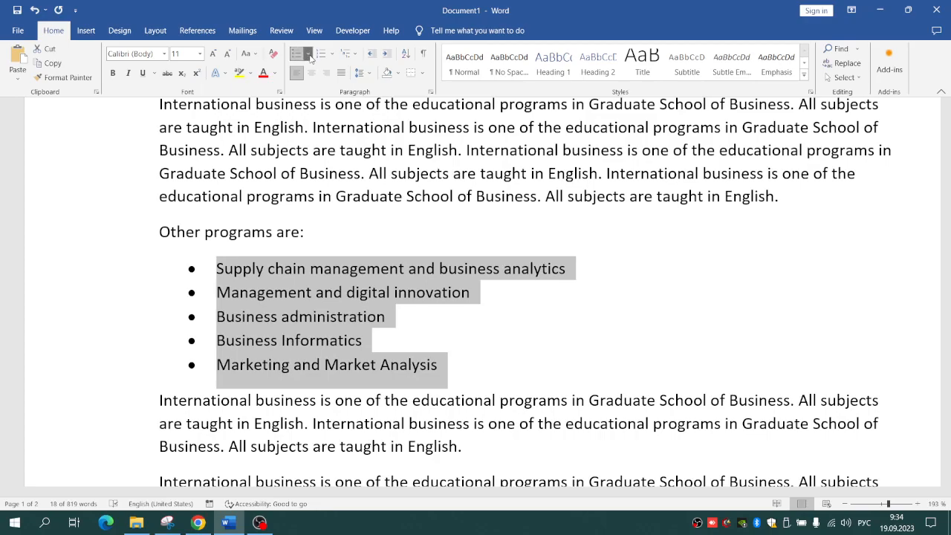
click(309, 55)
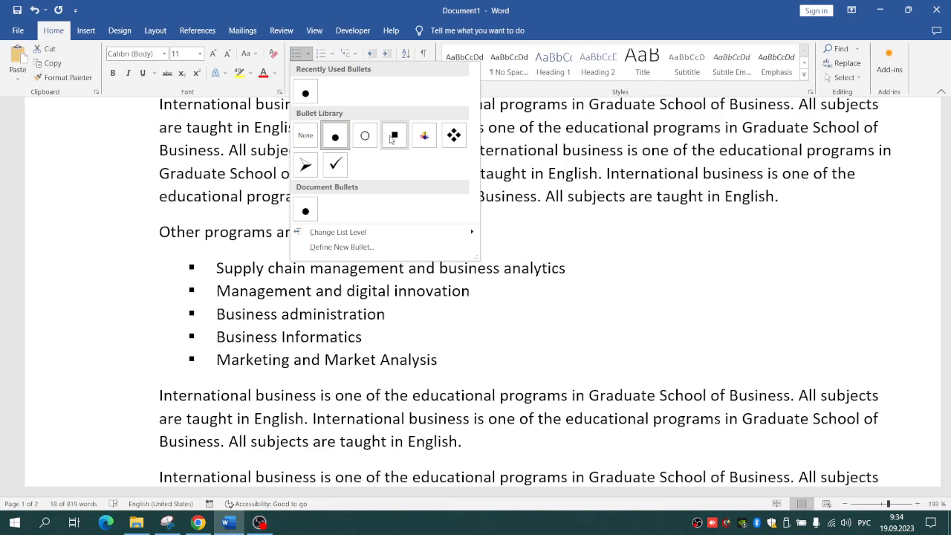
click(393, 136)
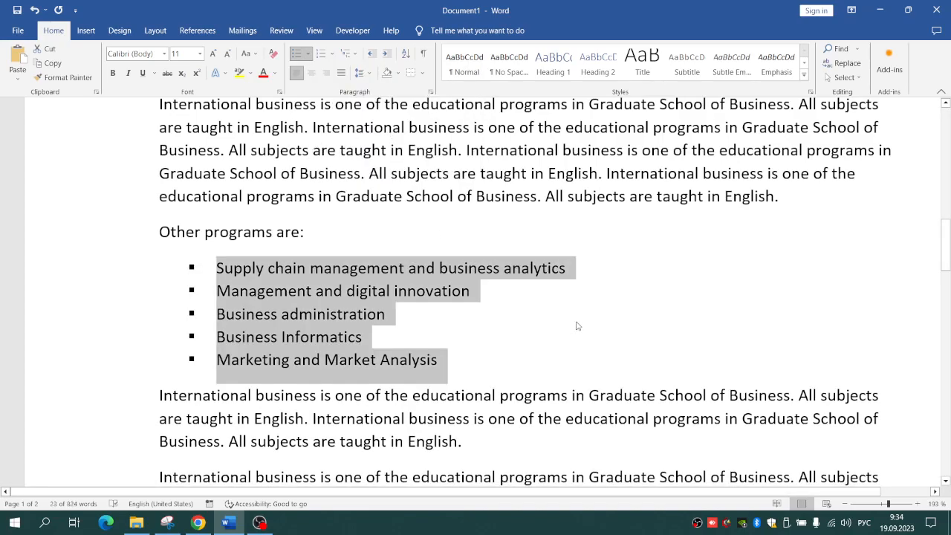
click(614, 323)
Step: Justify all the text in the document
drag(945, 234, 948, 125)
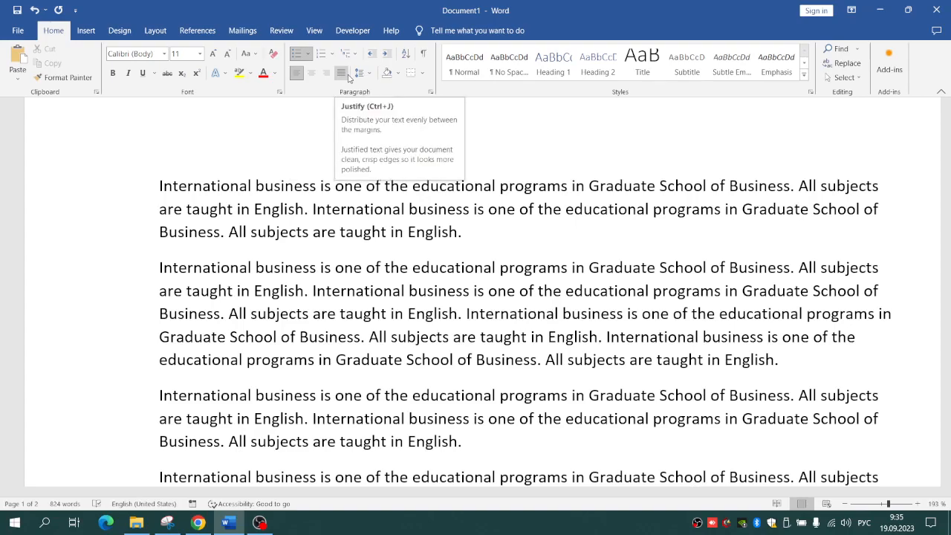
click(257, 268)
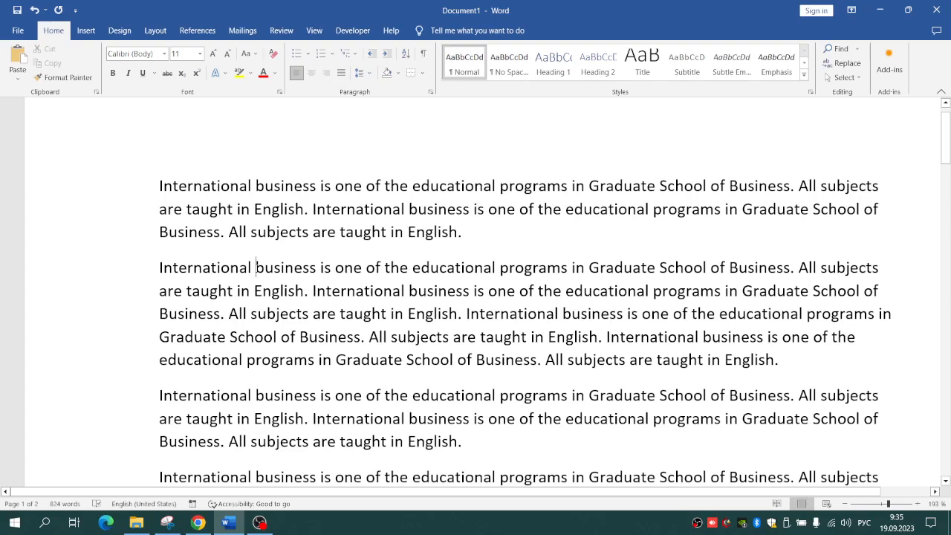
key(ctrl+a)
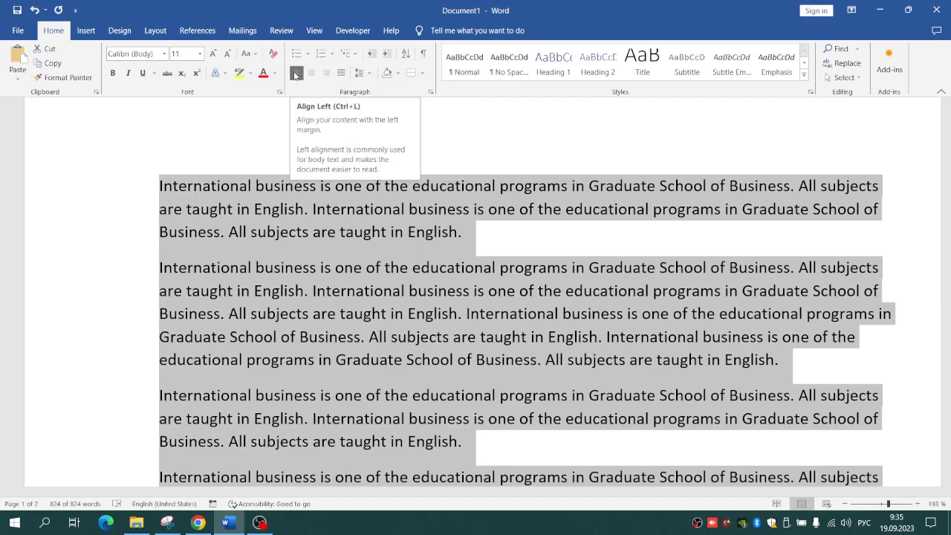
click(344, 79)
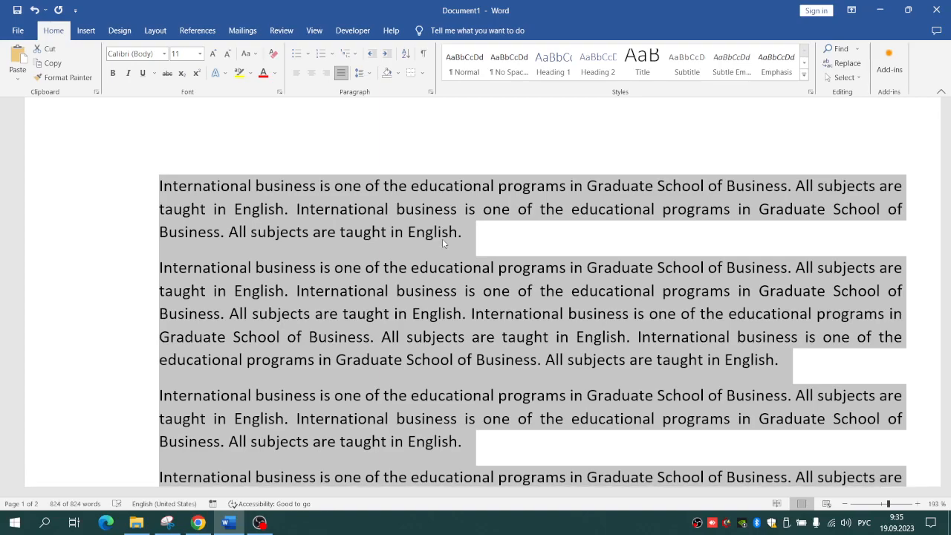
Step: Set the line spacing of the whole document text to Multiple at 1,15
click(360, 73)
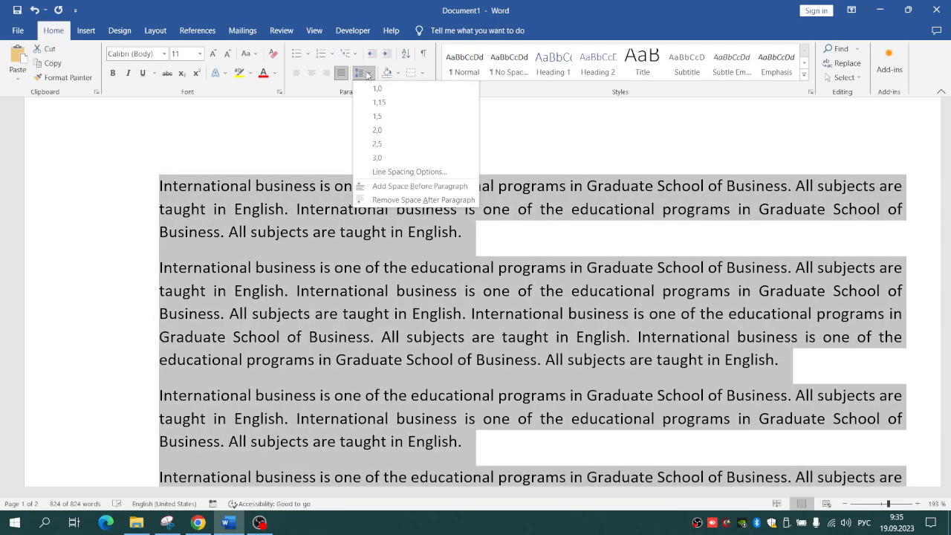
click(318, 128)
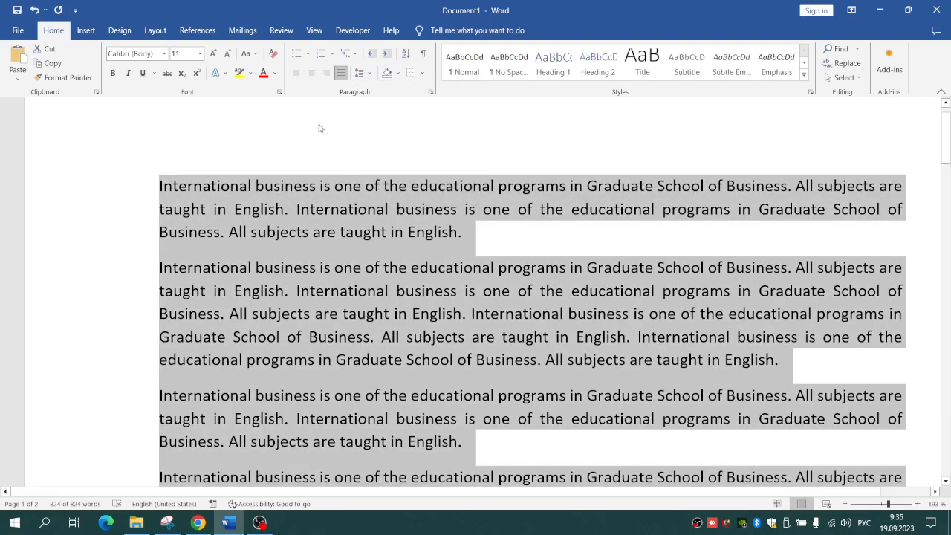
click(364, 75)
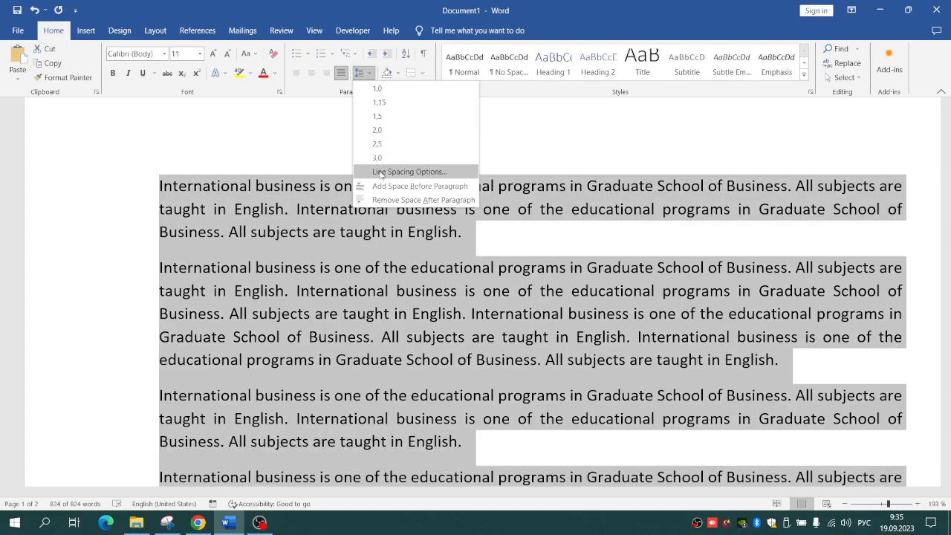
click(380, 174)
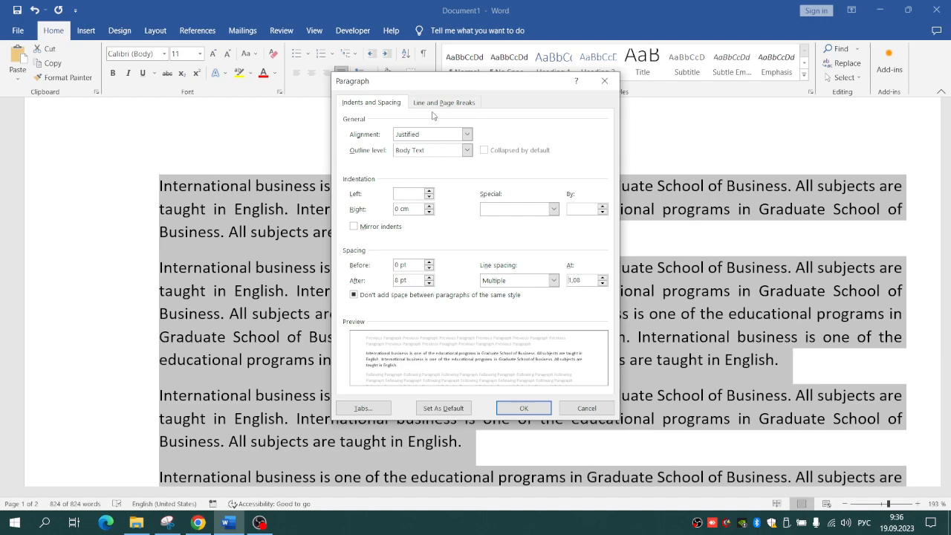
drag(439, 77, 394, 79)
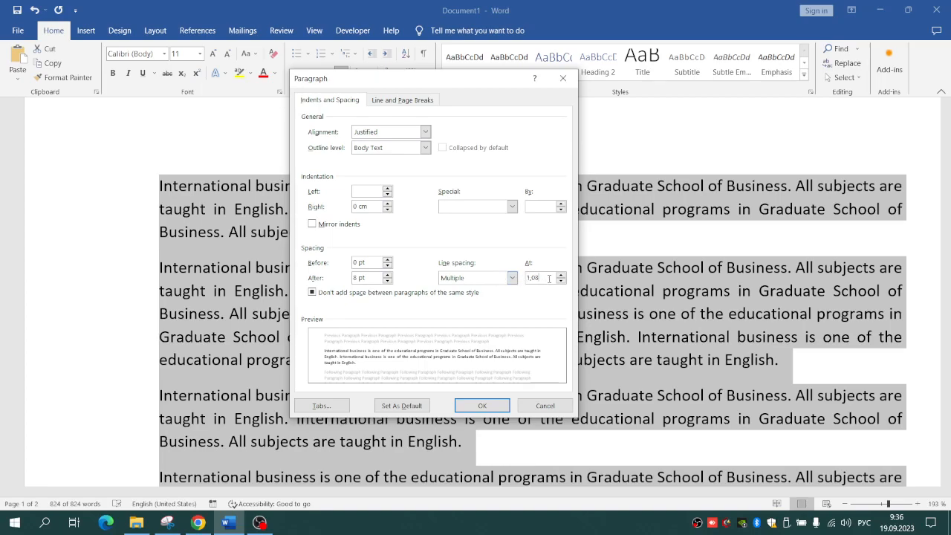
key(BackSpace)
key(BackSpace)
text(15)
Step: Set the spacing after paragraphs to 6 pt and allow space between paragraphs of the same style
click(388, 281)
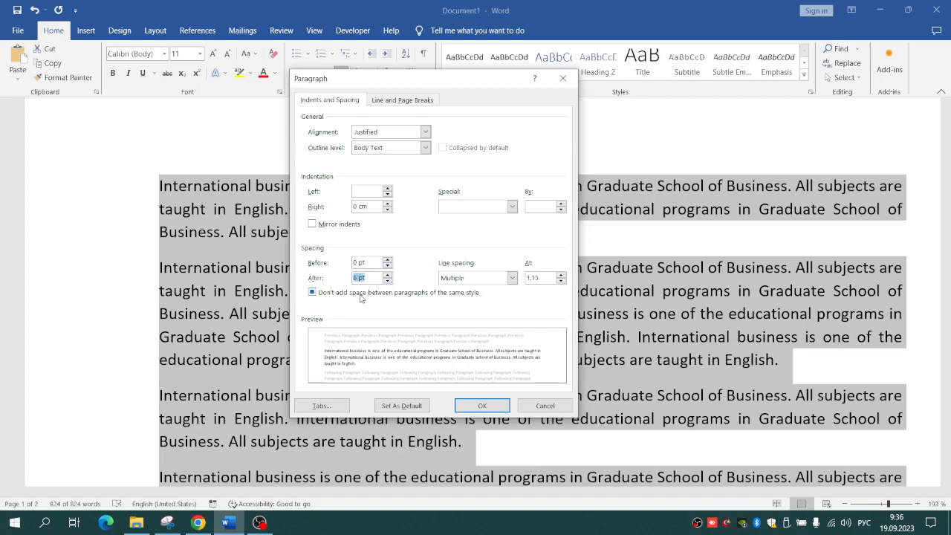
click(357, 294)
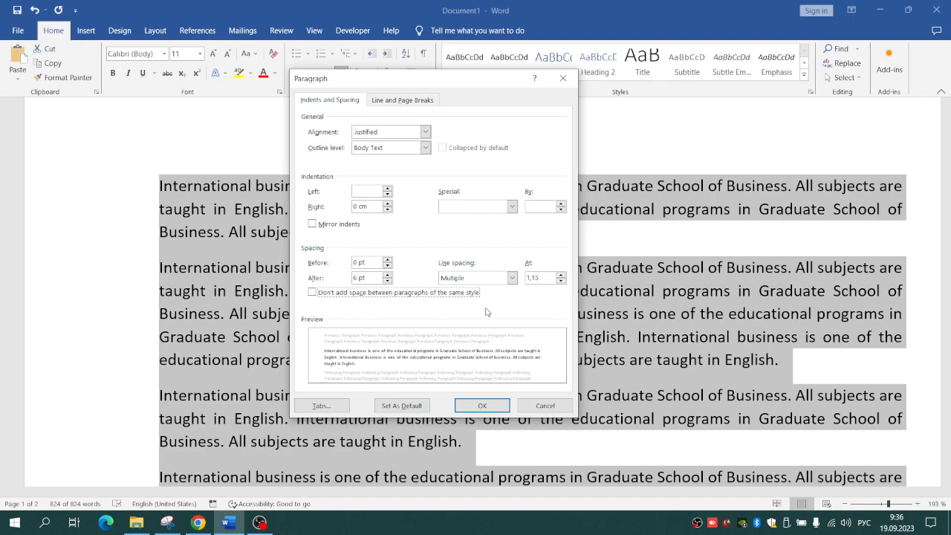
click(495, 405)
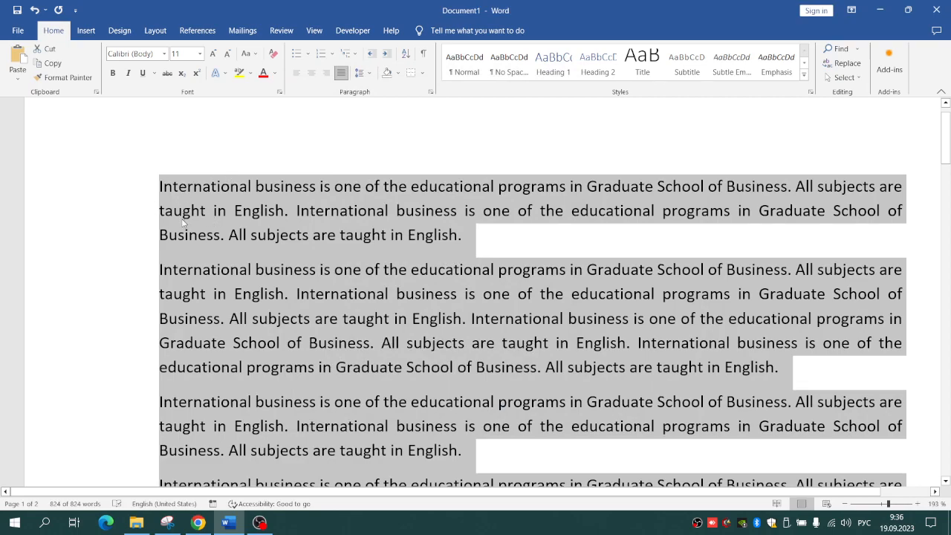
Step: Give all paragraphs a first line special indent of 1,25 cm, and check the line and page break options
click(360, 72)
click(382, 172)
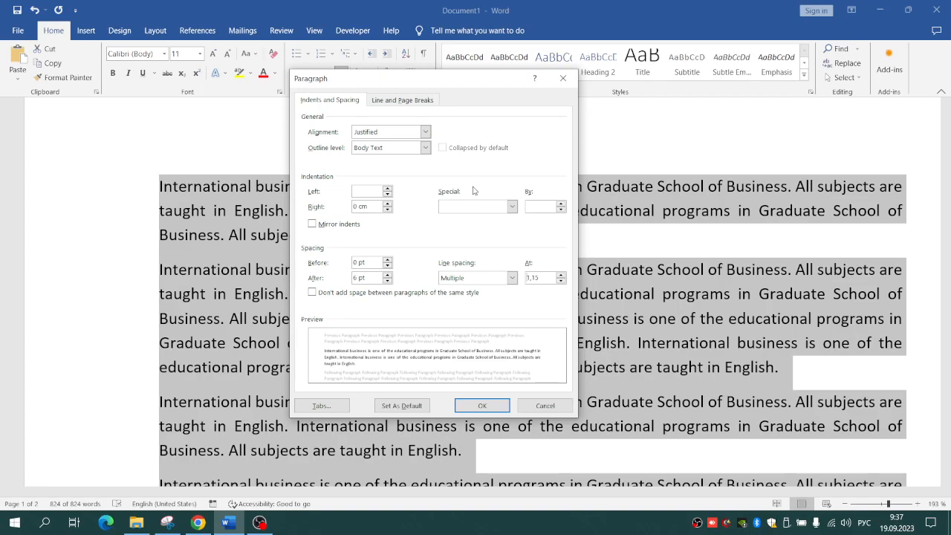
click(514, 207)
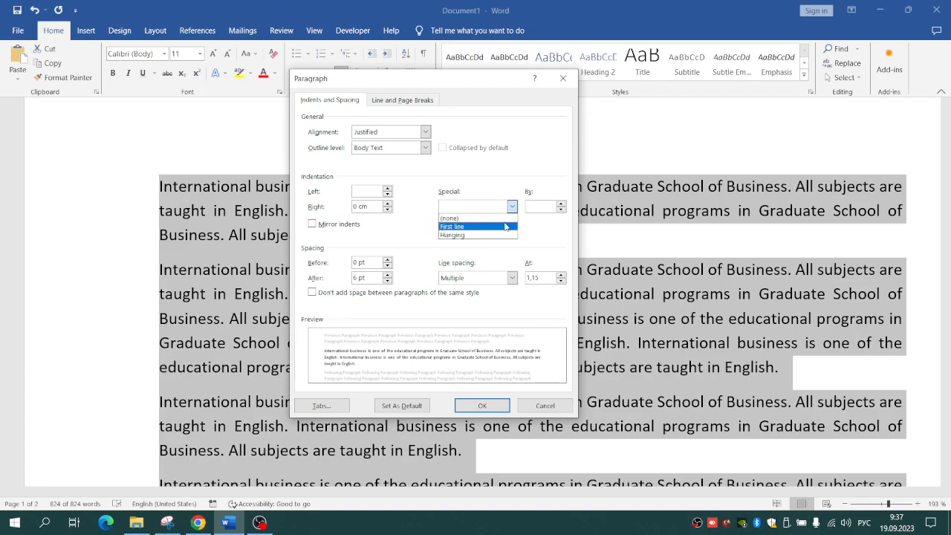
click(505, 226)
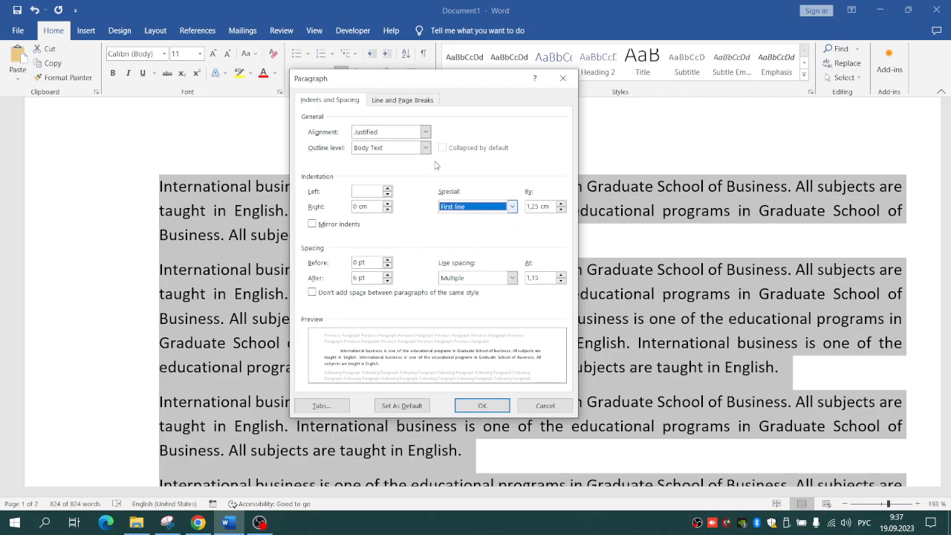
click(398, 100)
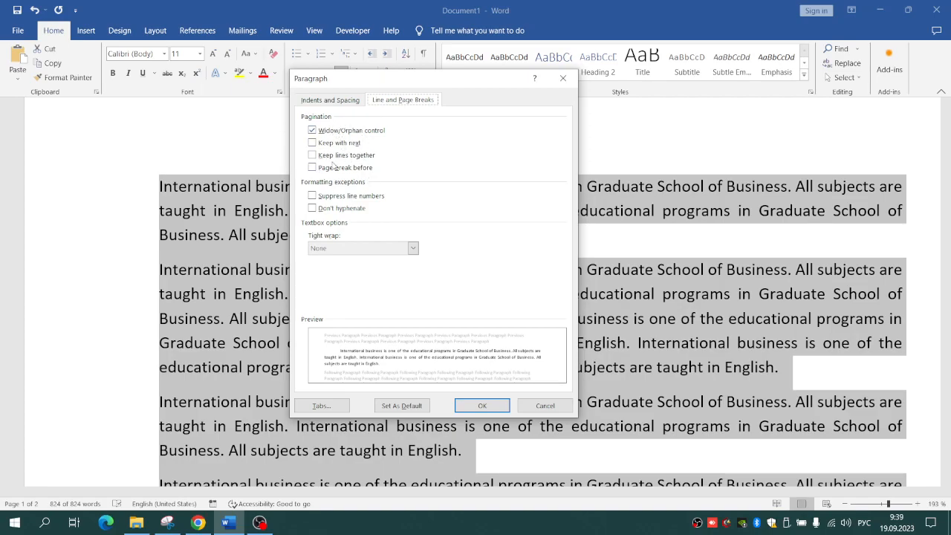
click(499, 410)
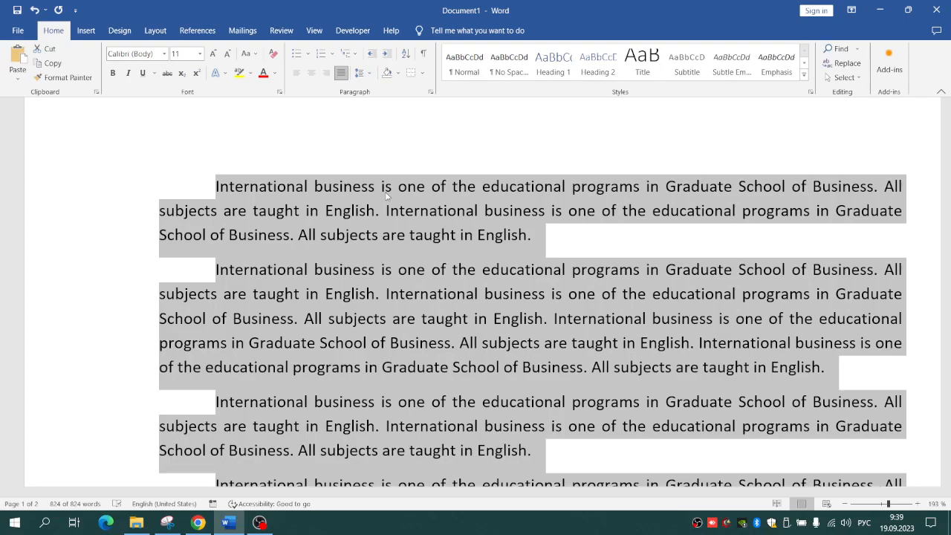
Step: Try to remove the bullet and indentation from the first item in the list of other programs
drag(948, 139, 948, 263)
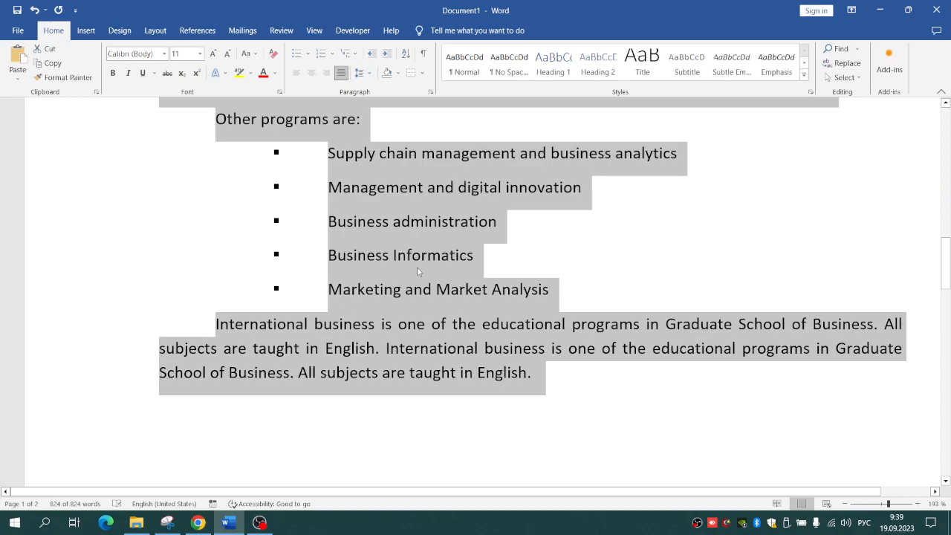
click(459, 291)
drag(550, 289, 320, 162)
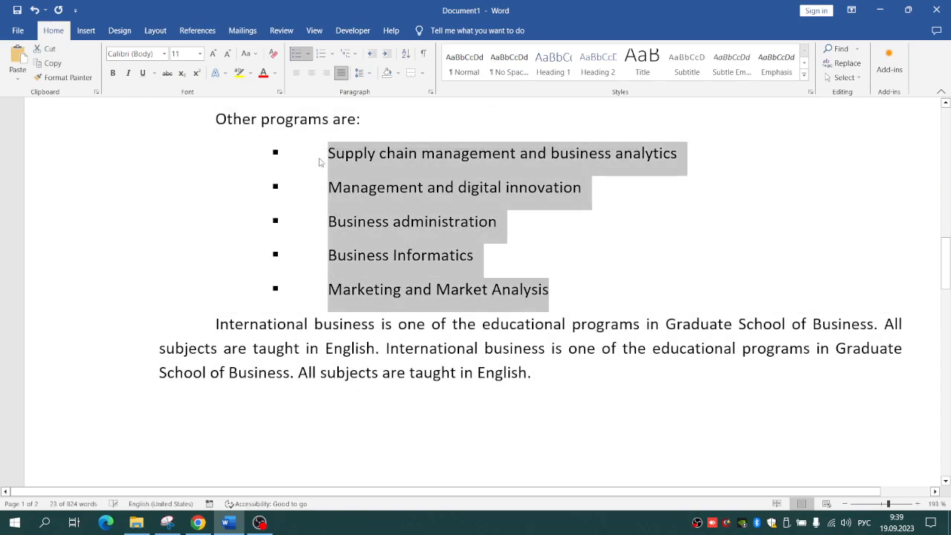
click(321, 156)
key(BackSpace)
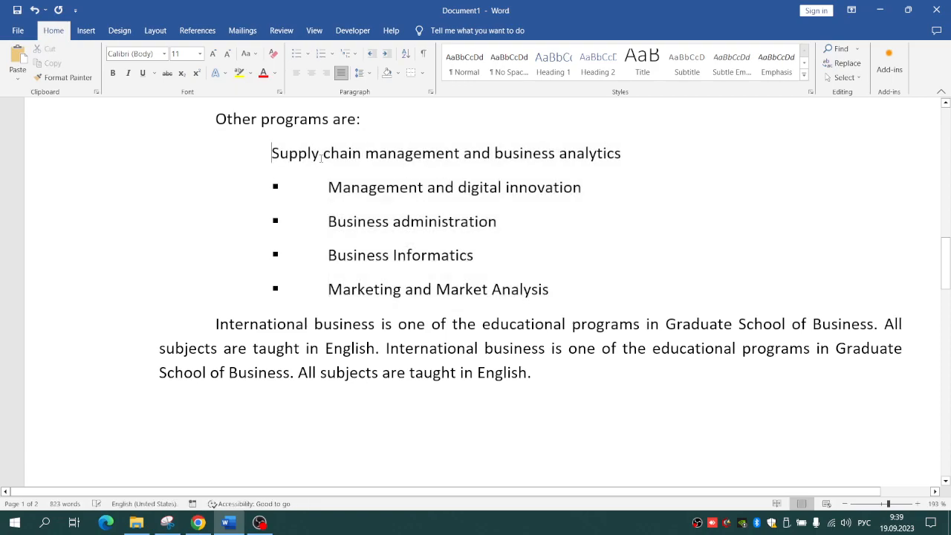
key(BackSpace)
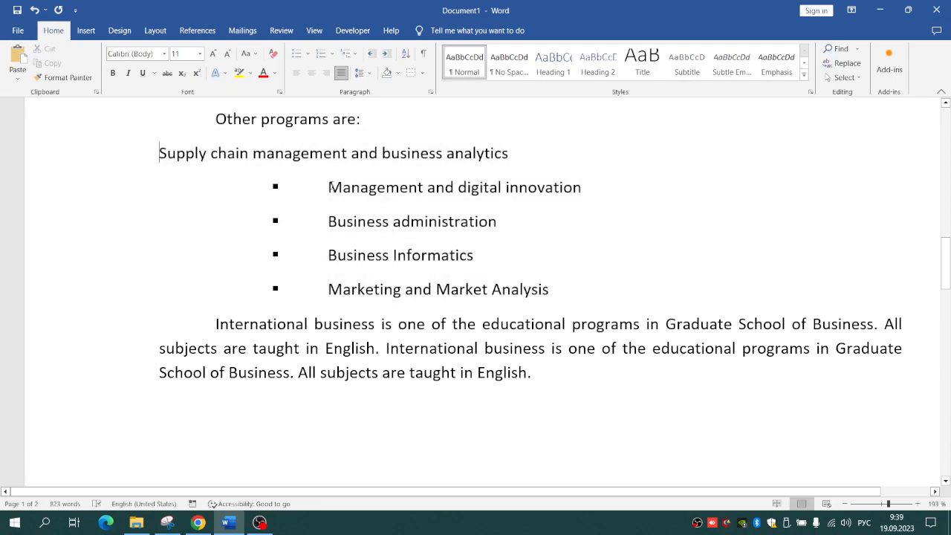
key(ctrl+z)
key(ctrl+z)
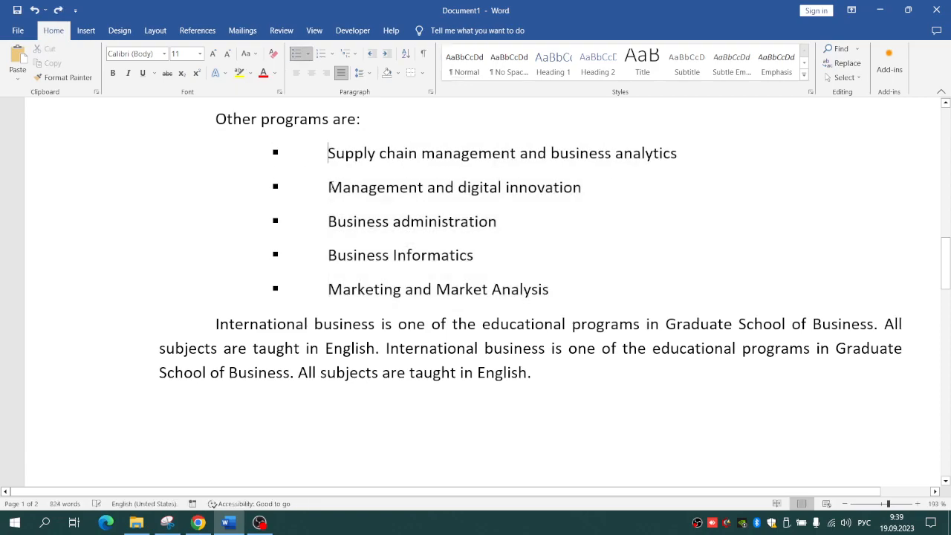
Step: Clear the bullets and extra indent from the five program names and reapply the square bulleted list
drag(558, 289, 321, 153)
click(296, 55)
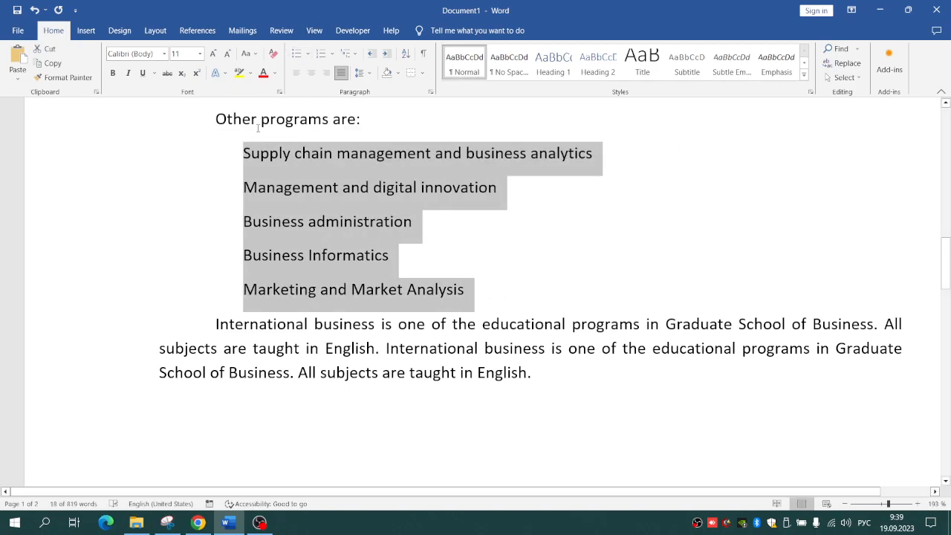
key(ctrl+shift+m)
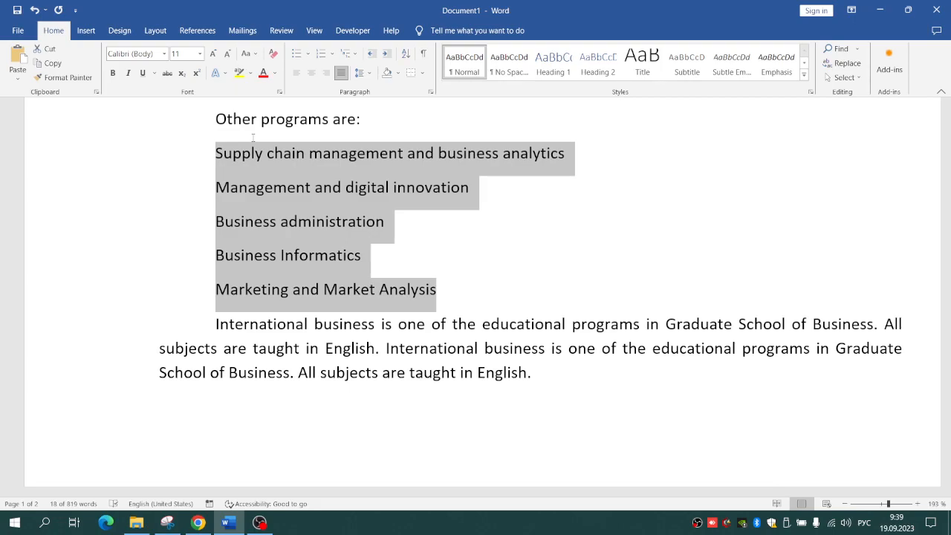
click(298, 56)
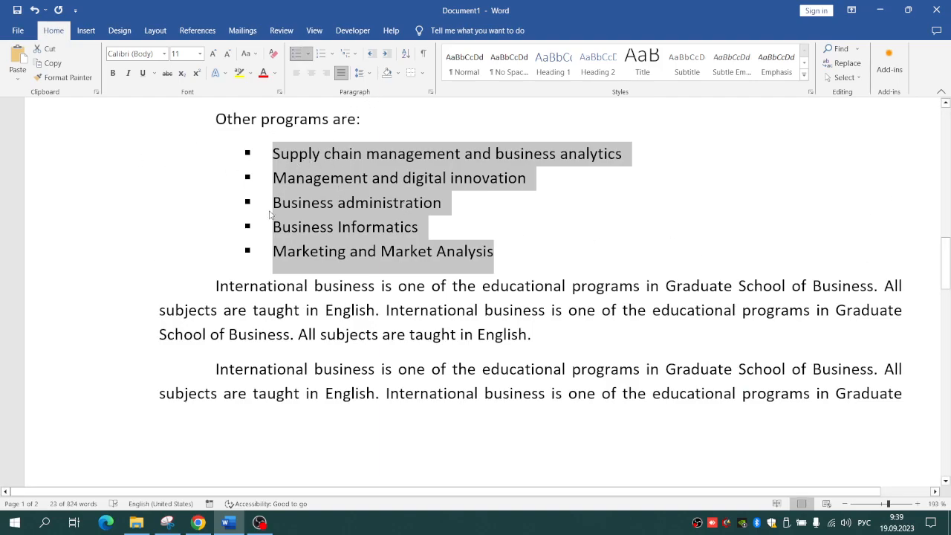
Step: Insert the title line "International business" above the first paragraph of the document
drag(946, 260, 949, 79)
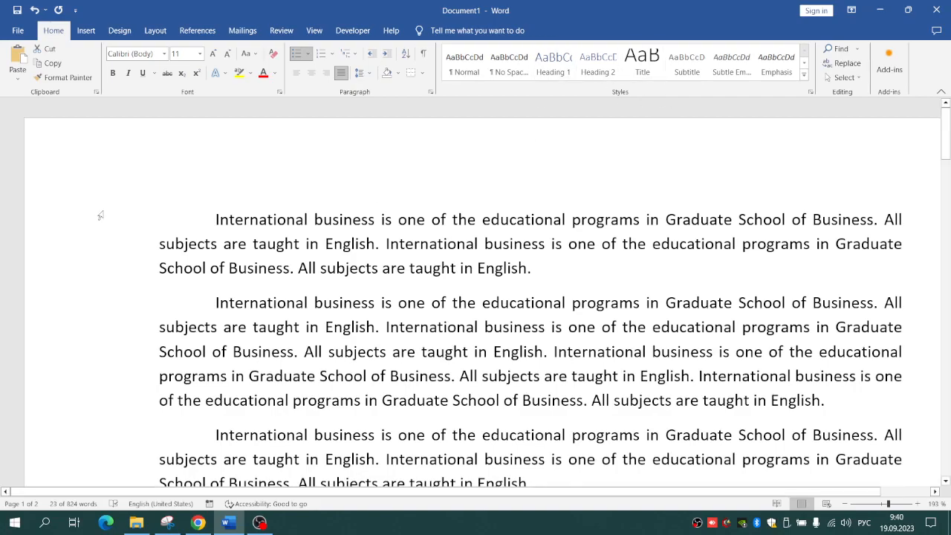
click(206, 220)
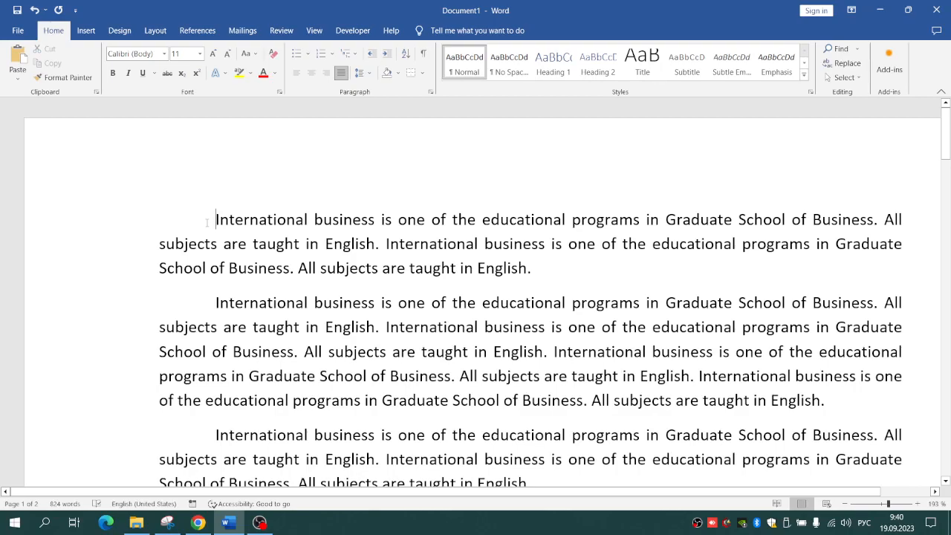
key(Return)
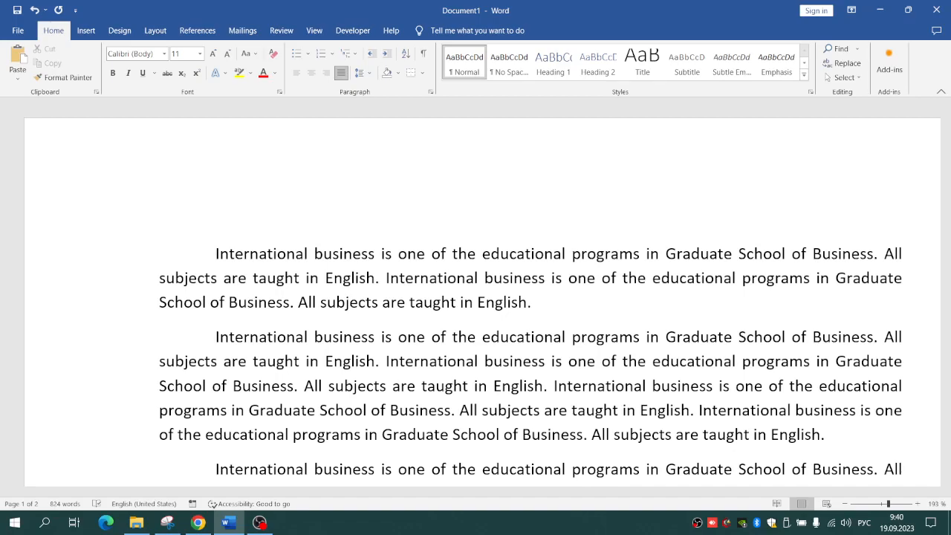
text(теук)
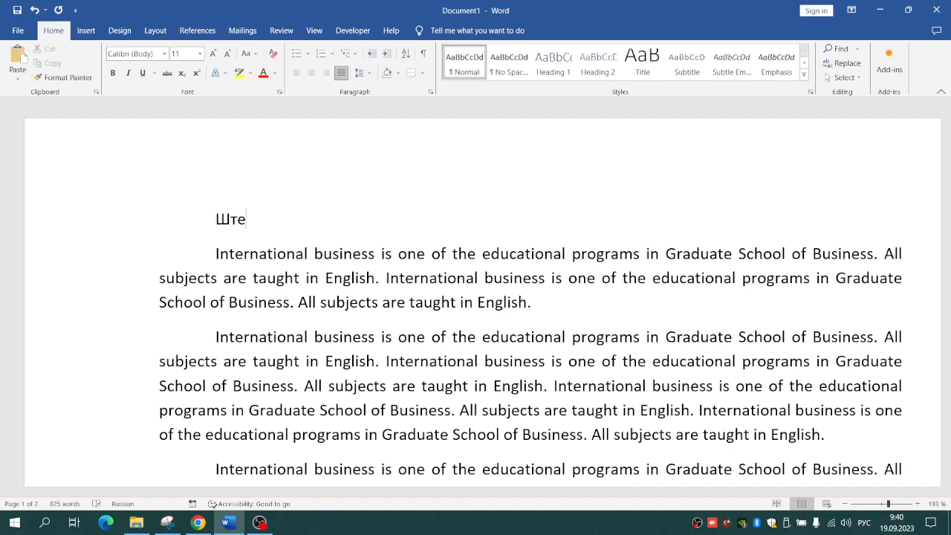
key(alt+shift)
key(BackSpace)
key(BackSpace)
key(BackSpace)
key(BackSpace)
key(BackSpace)
text(Internat)
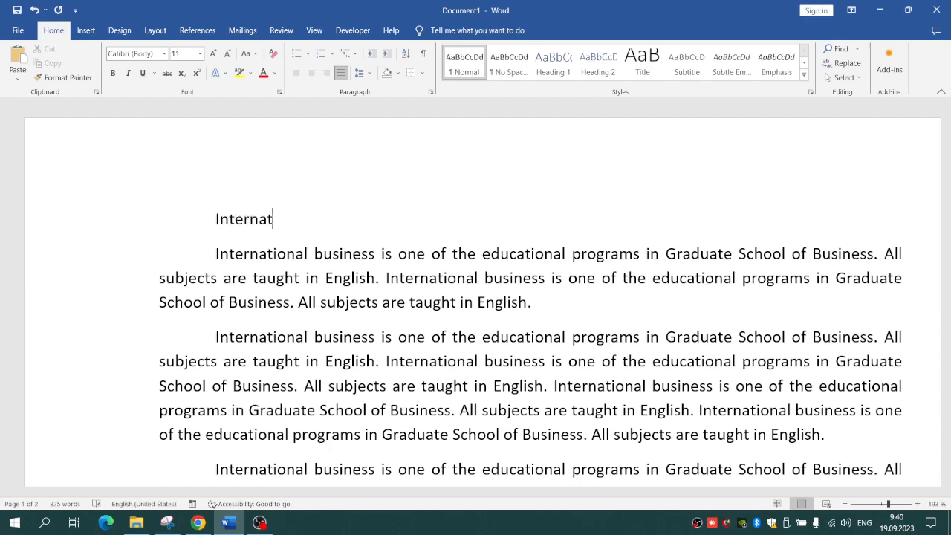
text(ional business)
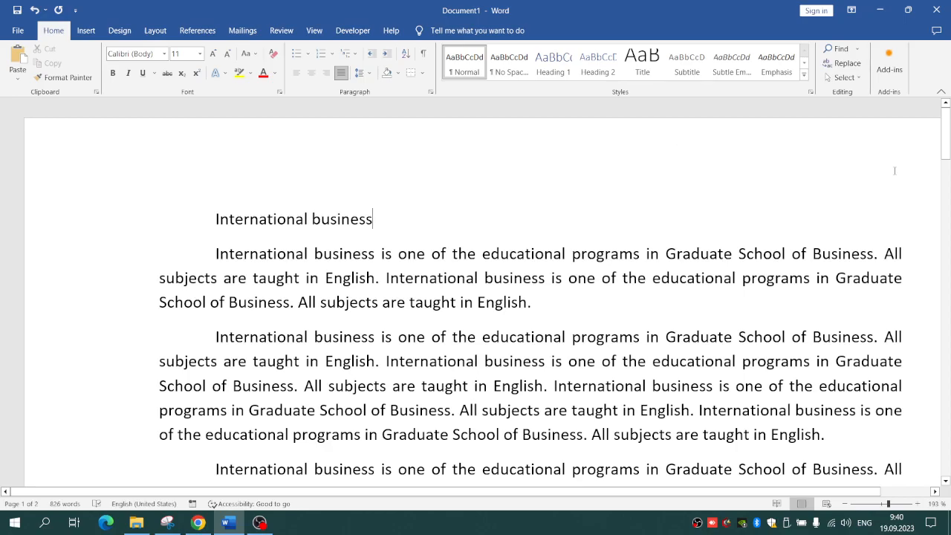
Step: Insert the title line "Other bachelor programs" above the "Other programs are:" line
drag(947, 152, 940, 253)
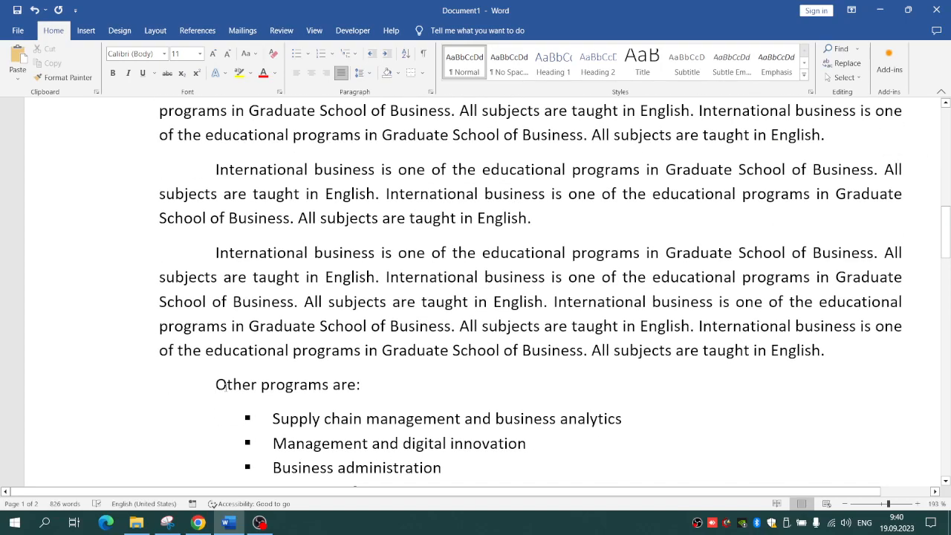
click(214, 385)
key(Return)
key(Up)
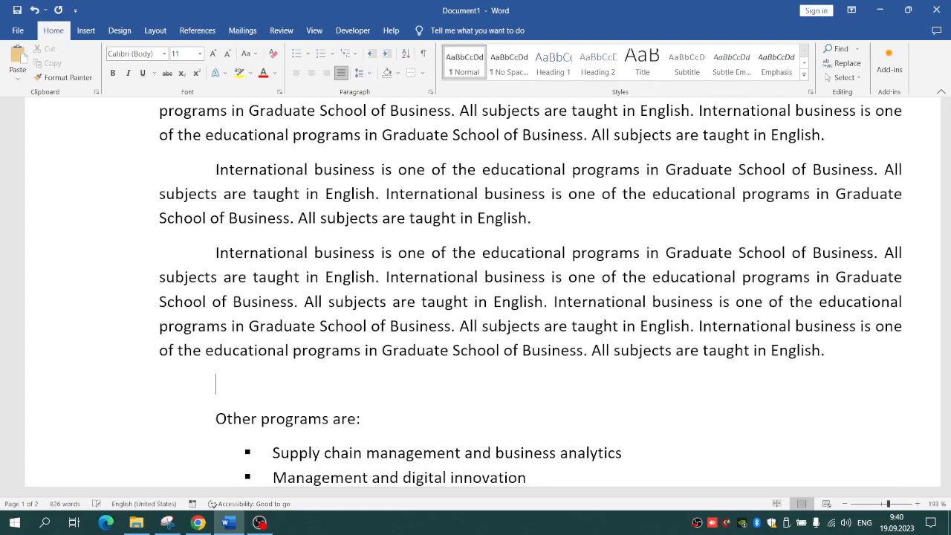
text(Other bachelor )
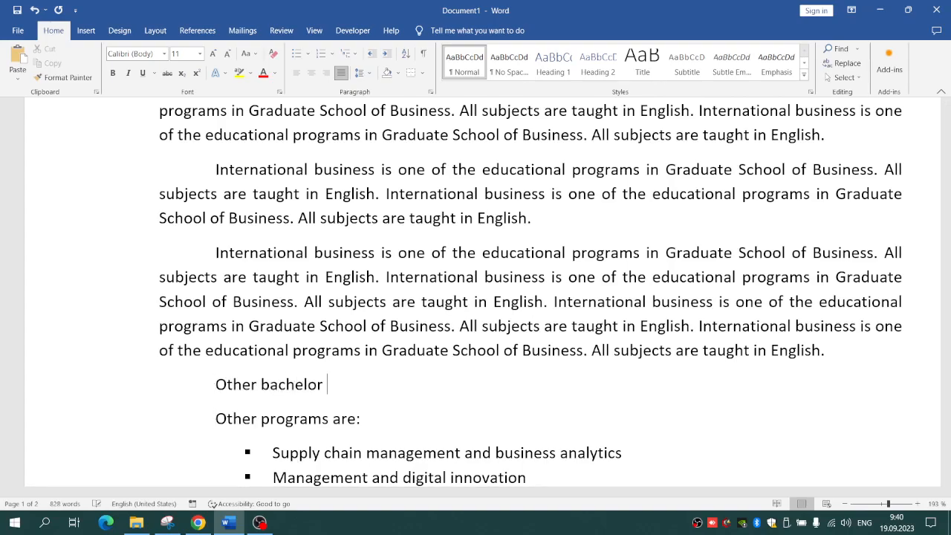
text(programs)
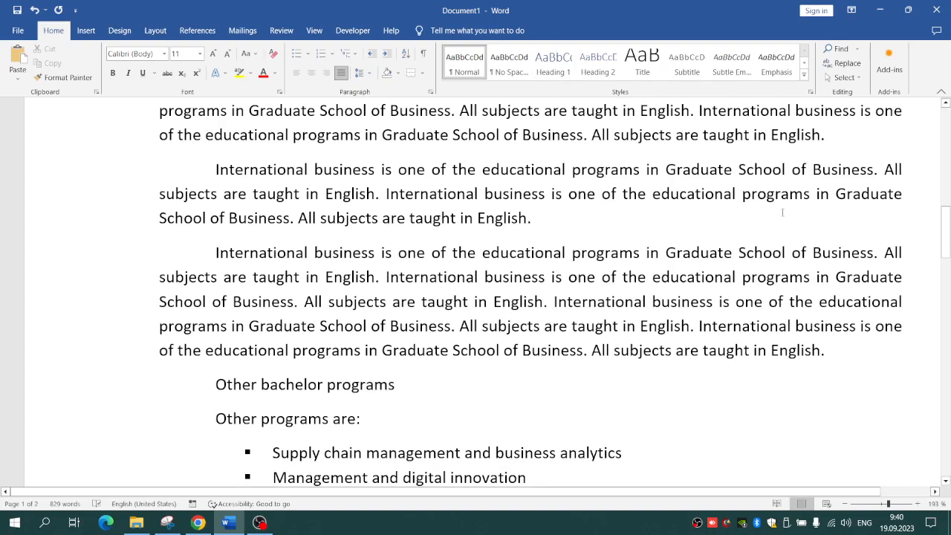
Step: Apply the Heading 1 style to the "International business" title line at the start of the document
scroll(358, 260, up, 10)
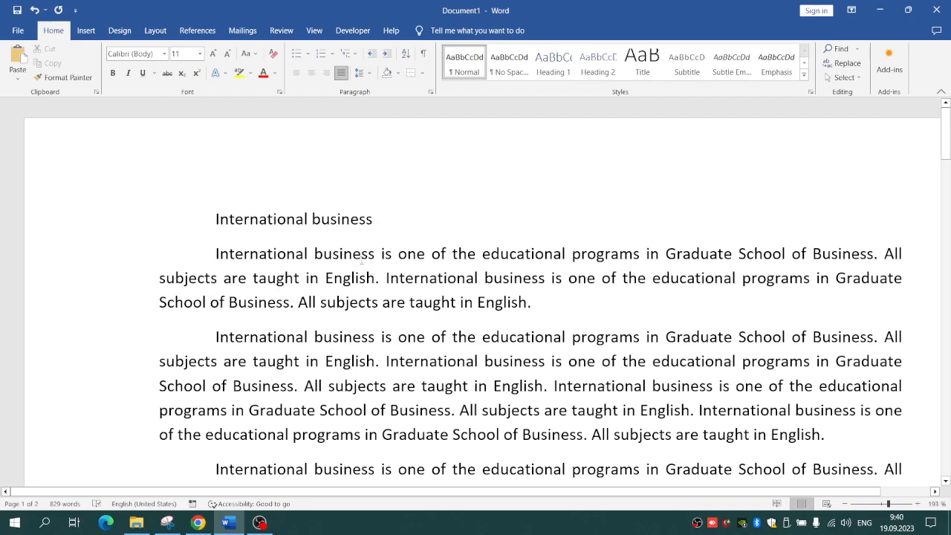
drag(387, 220, 170, 226)
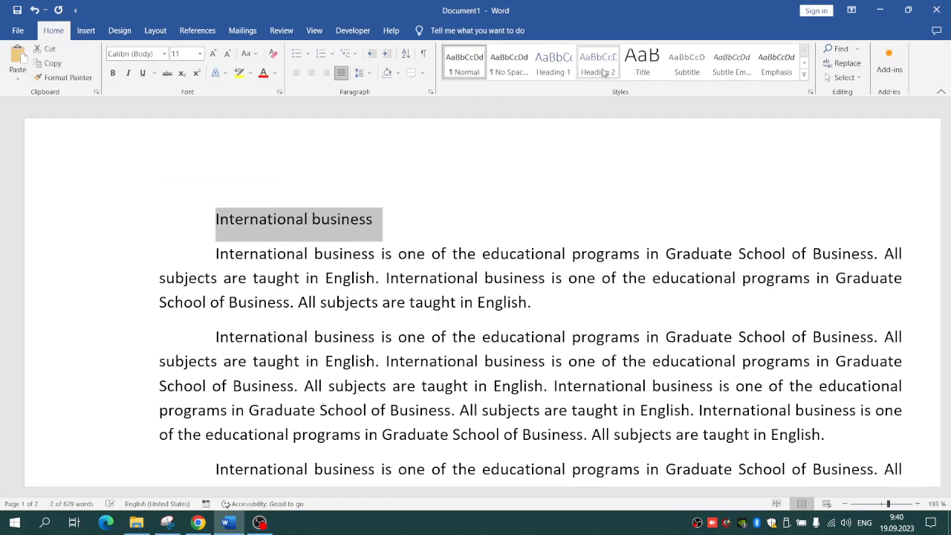
click(560, 70)
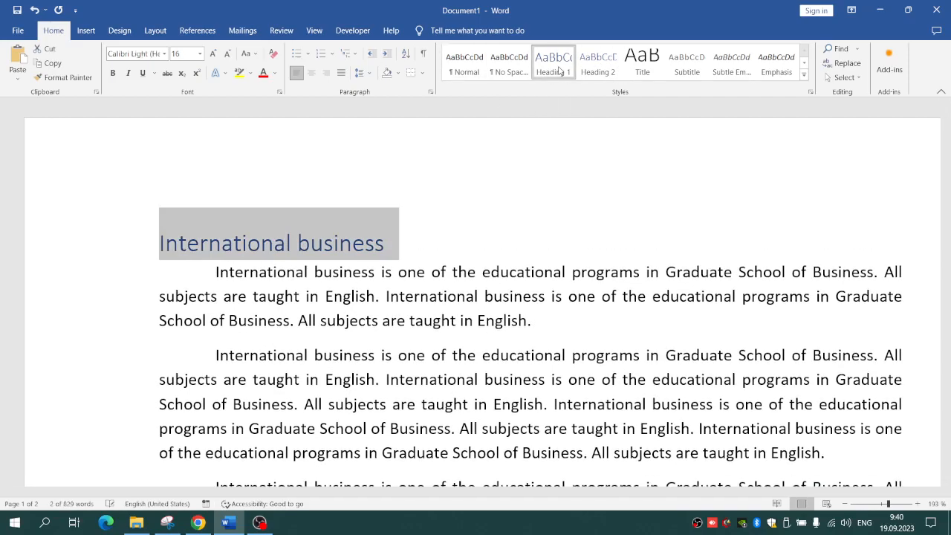
Step: Apply the Heading 2 style to the "Other bachelor programs" title line
drag(945, 130, 940, 249)
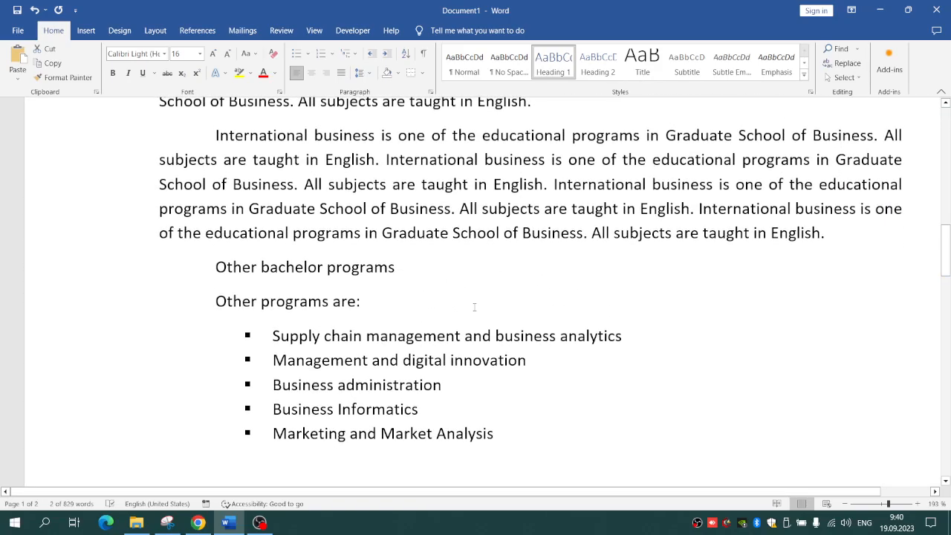
drag(426, 266, 211, 267)
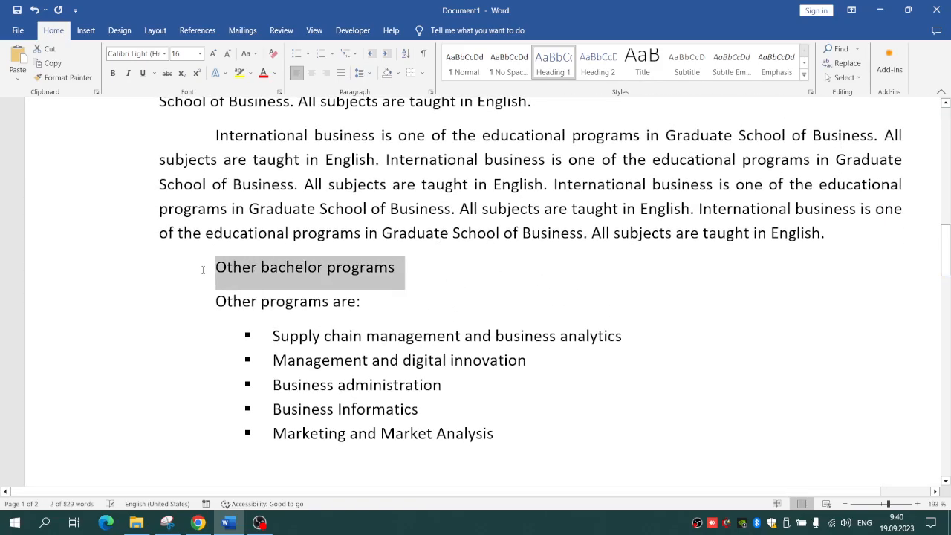
click(597, 66)
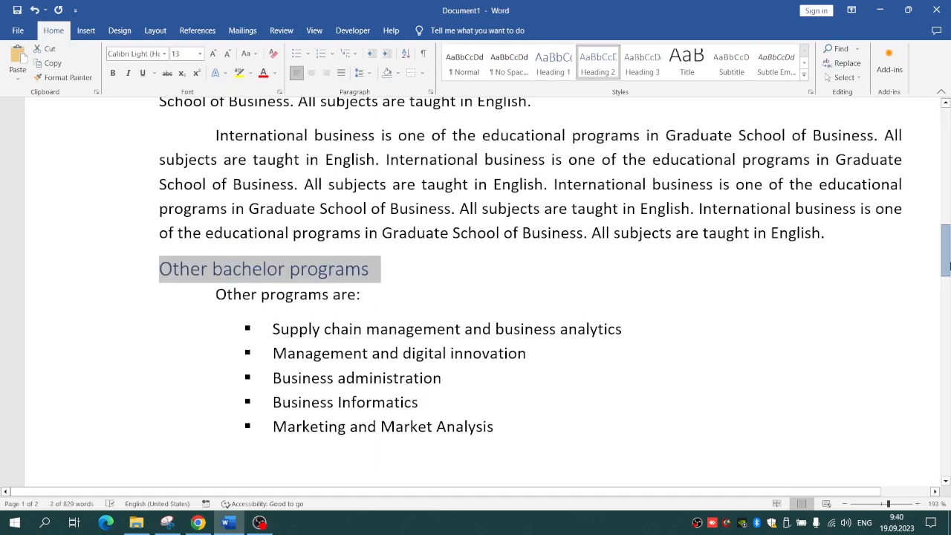
Step: Insert a page break before the "International business" heading to leave a blank first page
drag(945, 250, 947, 47)
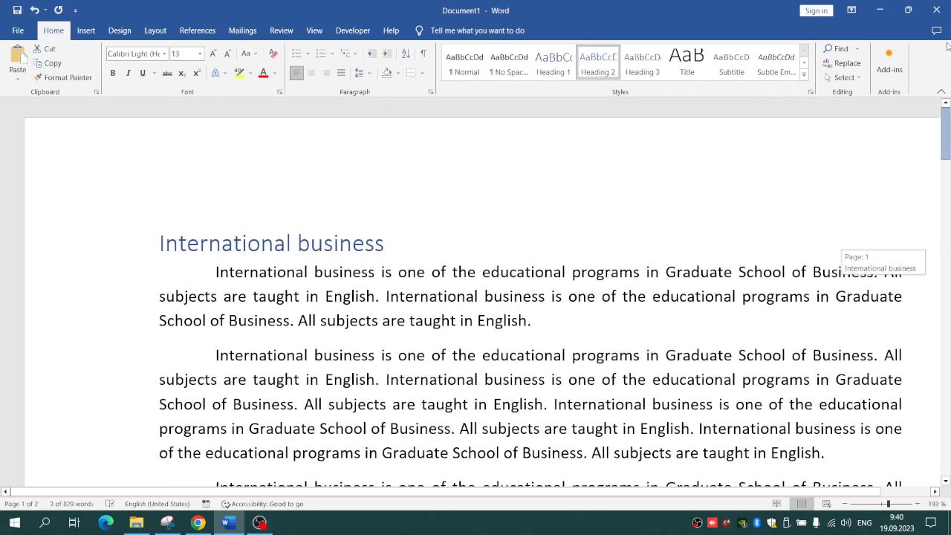
click(148, 250)
click(159, 251)
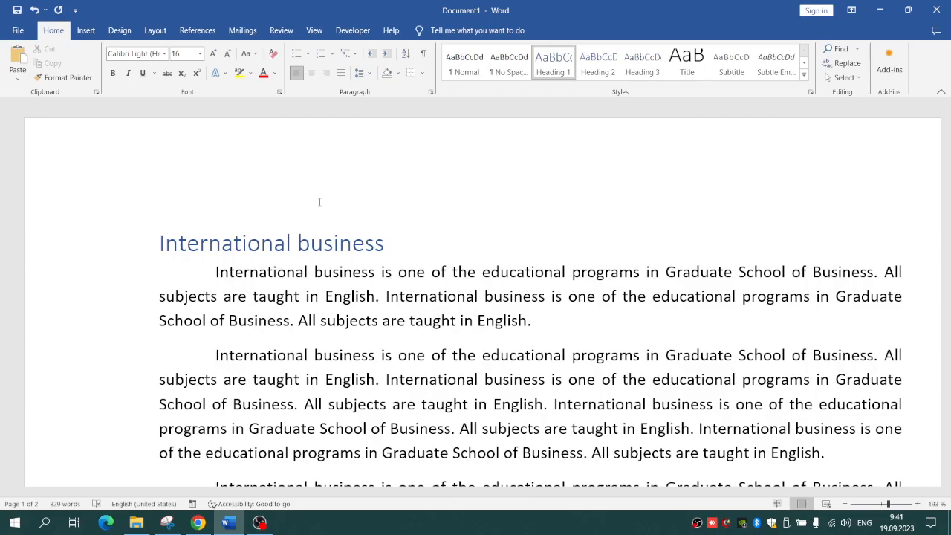
scroll(320, 201, up, 3)
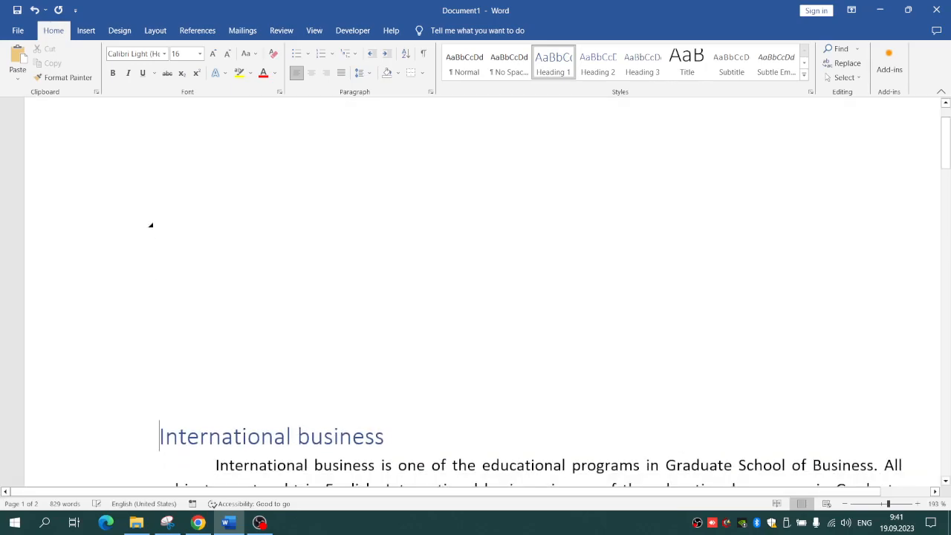
scroll(319, 202, down, 4)
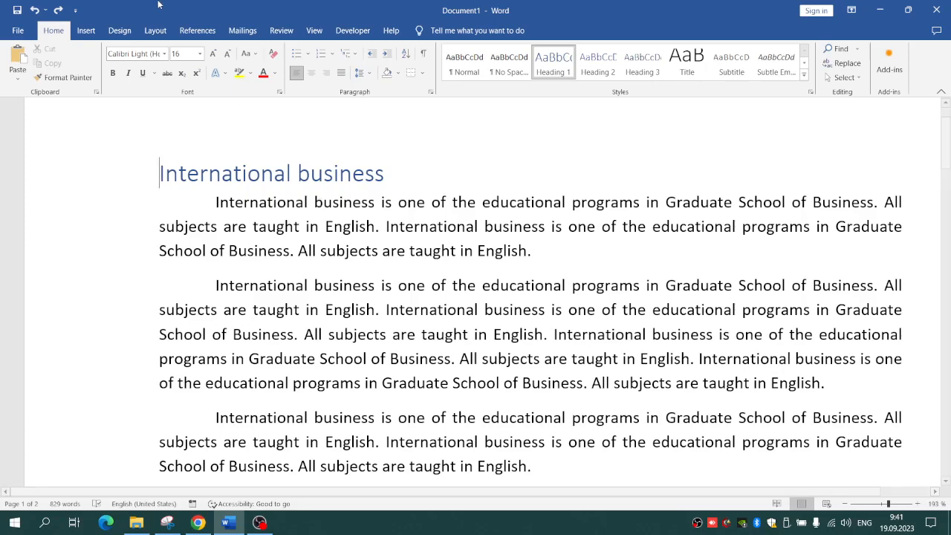
click(156, 31)
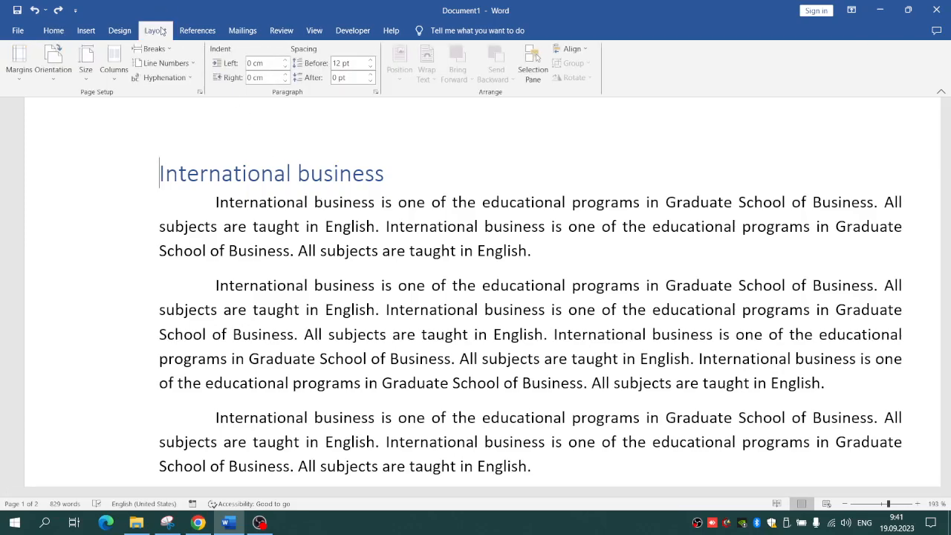
click(152, 48)
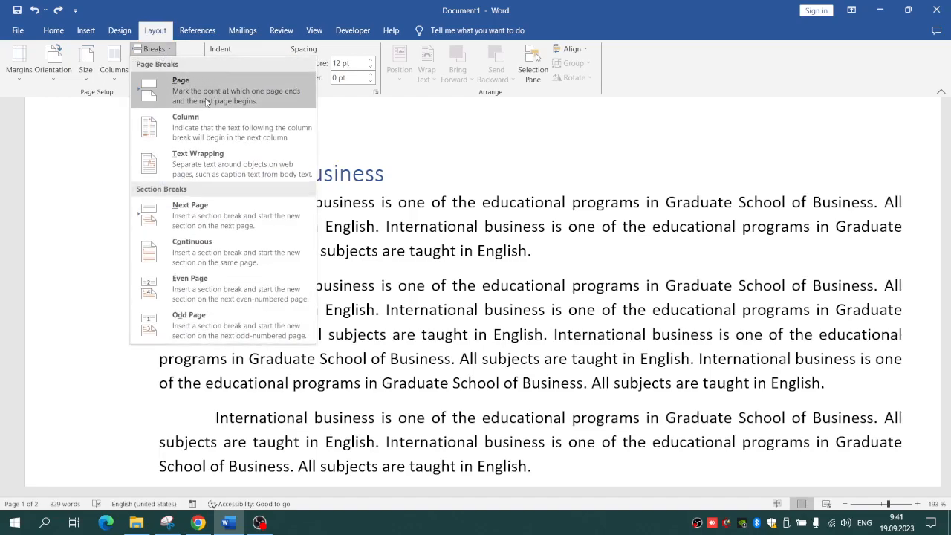
key(Escape)
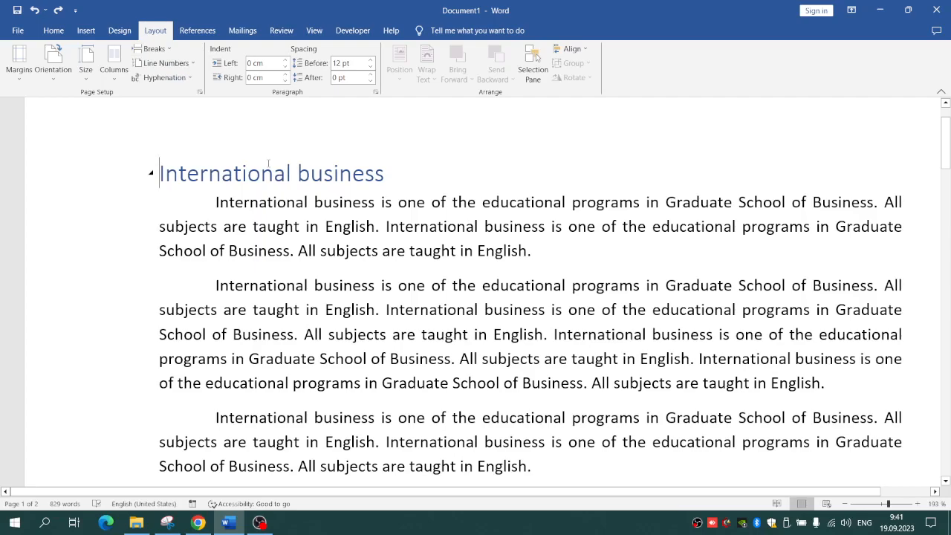
key(ctrl+Return)
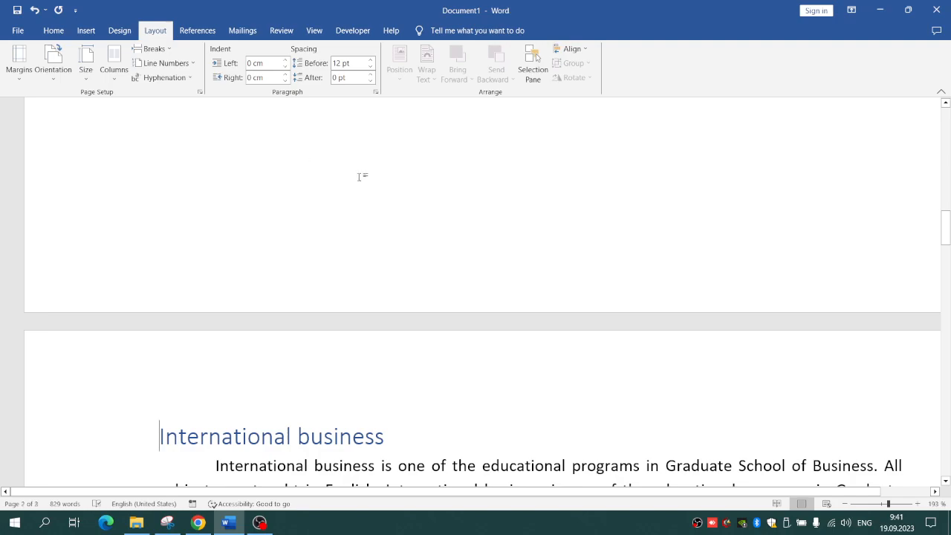
Step: Insert the built-in Automatic Table 1 table of contents on the blank first page
scroll(223, 254, up, 12)
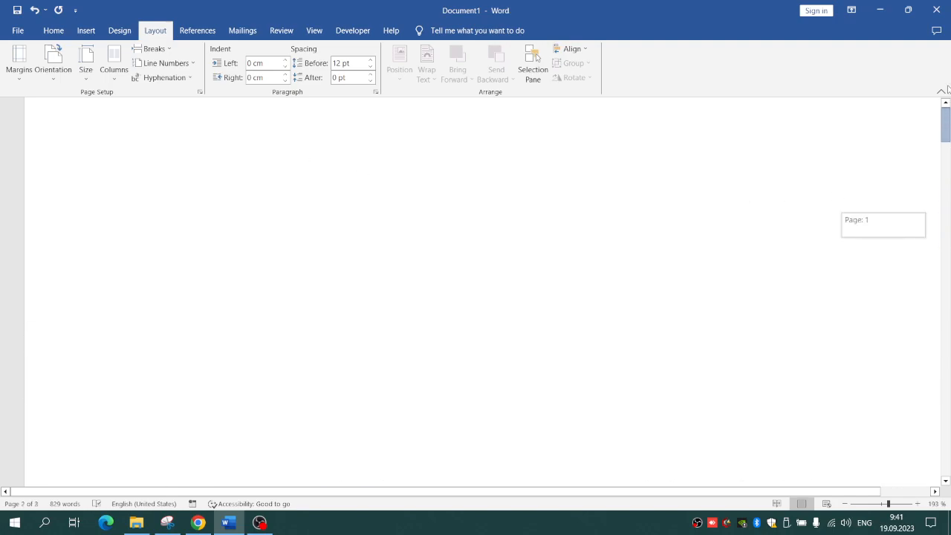
click(159, 181)
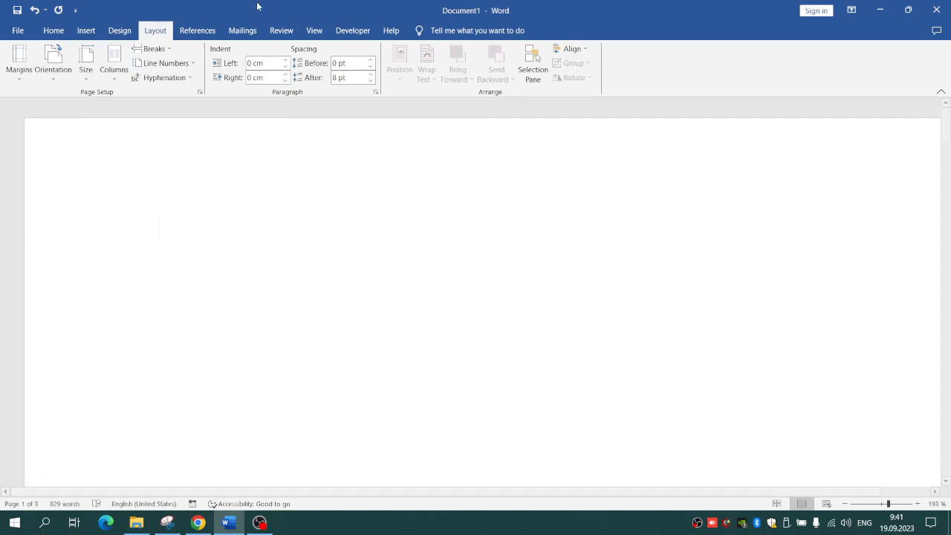
click(210, 28)
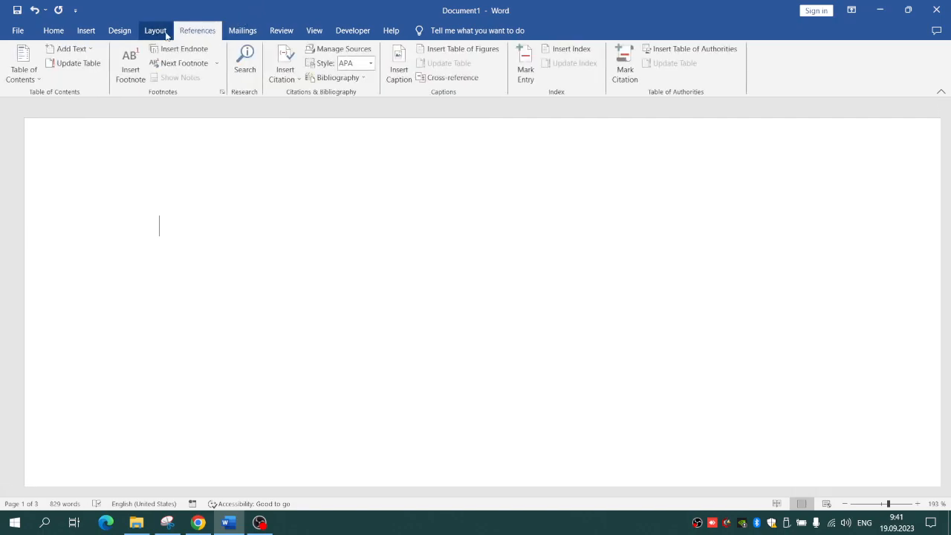
click(15, 75)
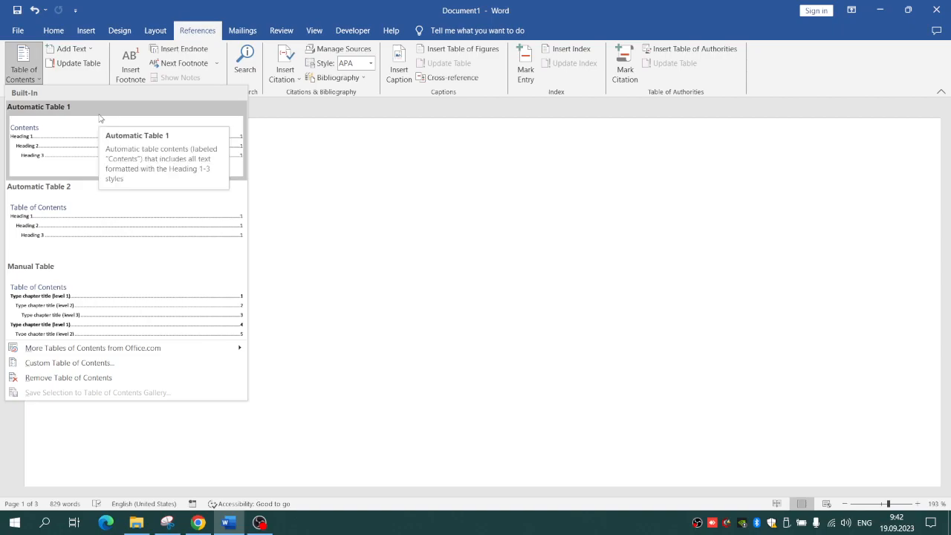
click(66, 133)
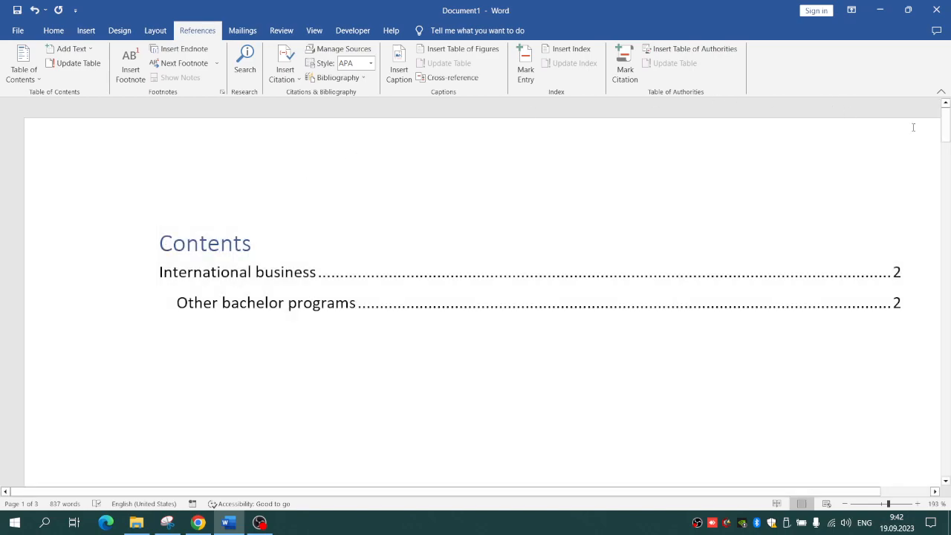
Step: Insert page breaks before the "International business" and "Other bachelor programs" headings
drag(945, 132, 943, 250)
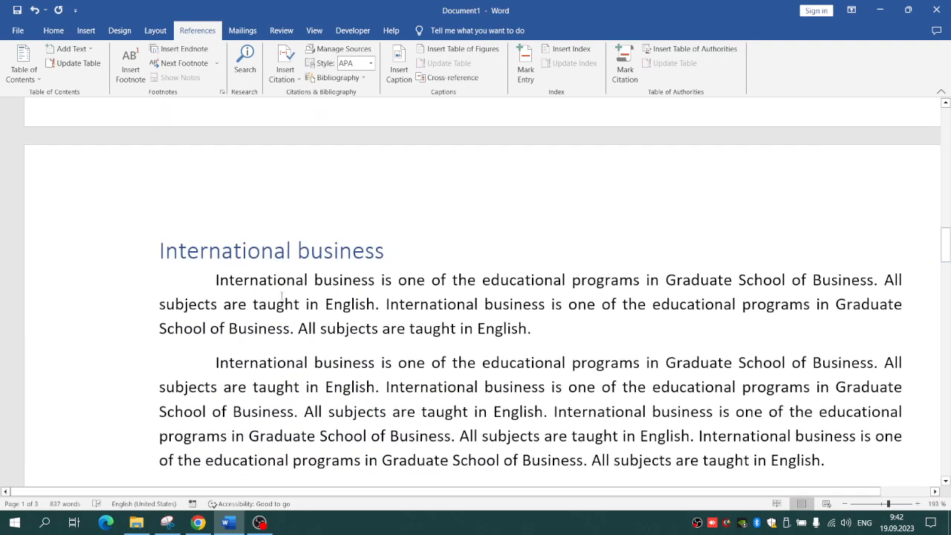
click(159, 251)
key(ctrl+Return)
drag(945, 290, 948, 364)
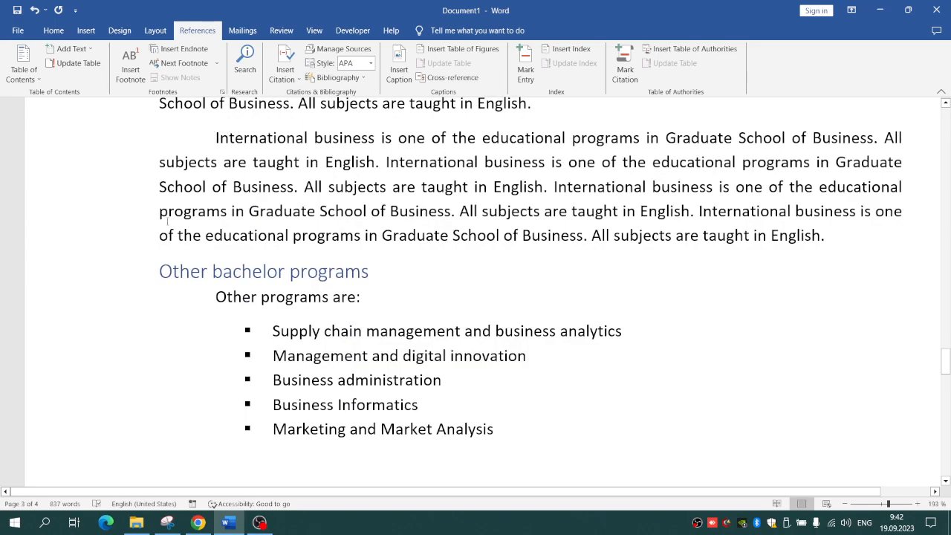
key(ctrl+Return)
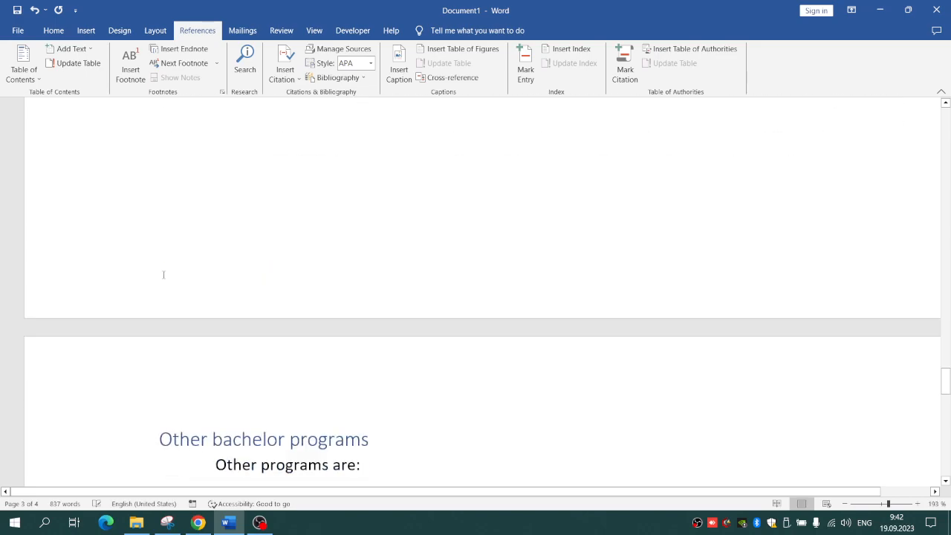
Step: Update the entire table of contents on the first page, including its page numbers
drag(945, 380, 940, 107)
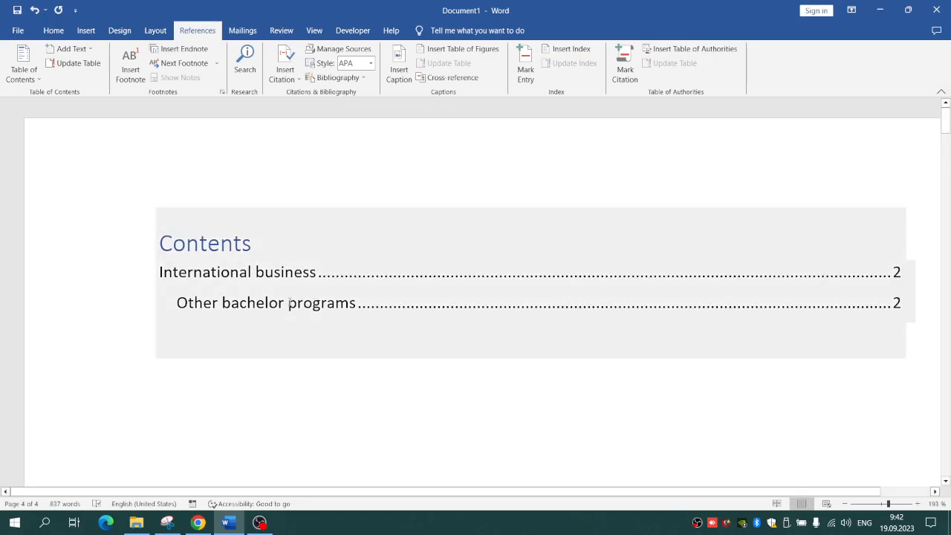
right_click(288, 296)
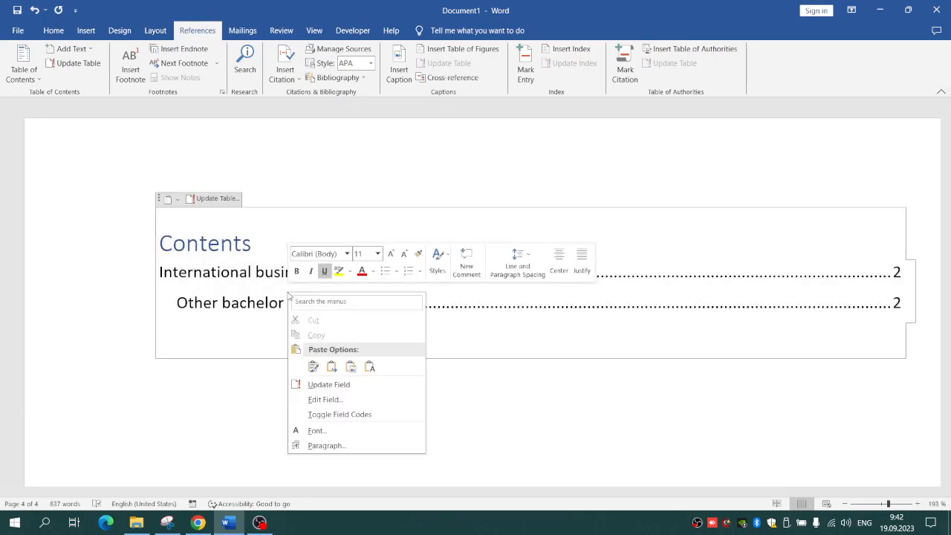
click(171, 387)
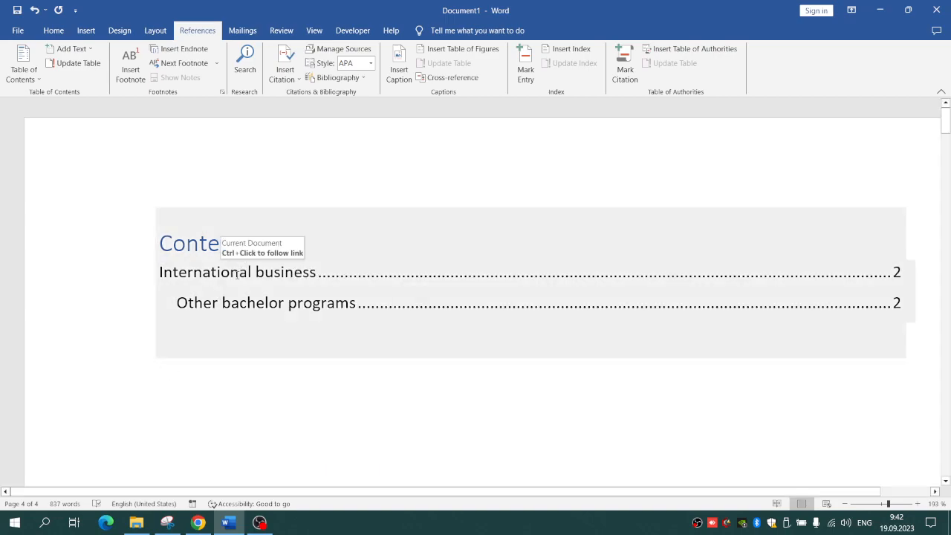
right_click(239, 274)
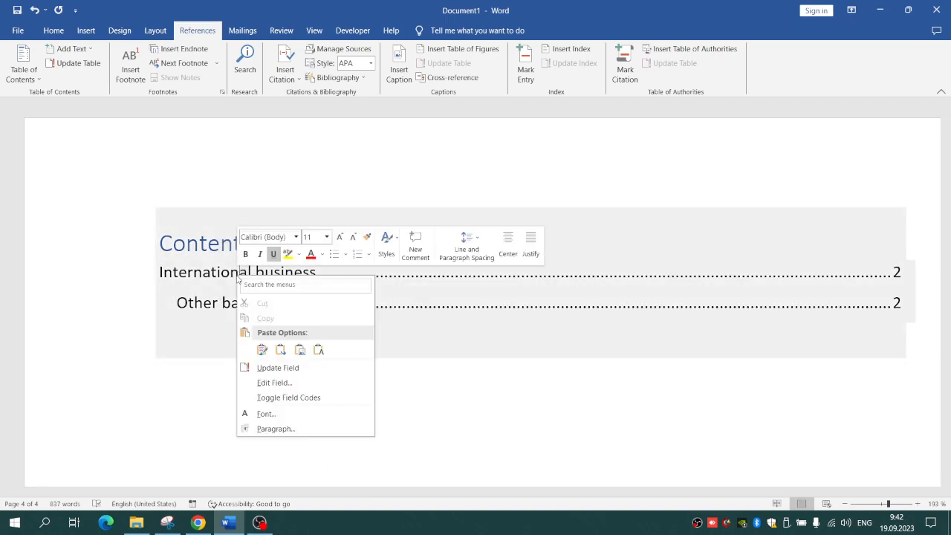
click(301, 366)
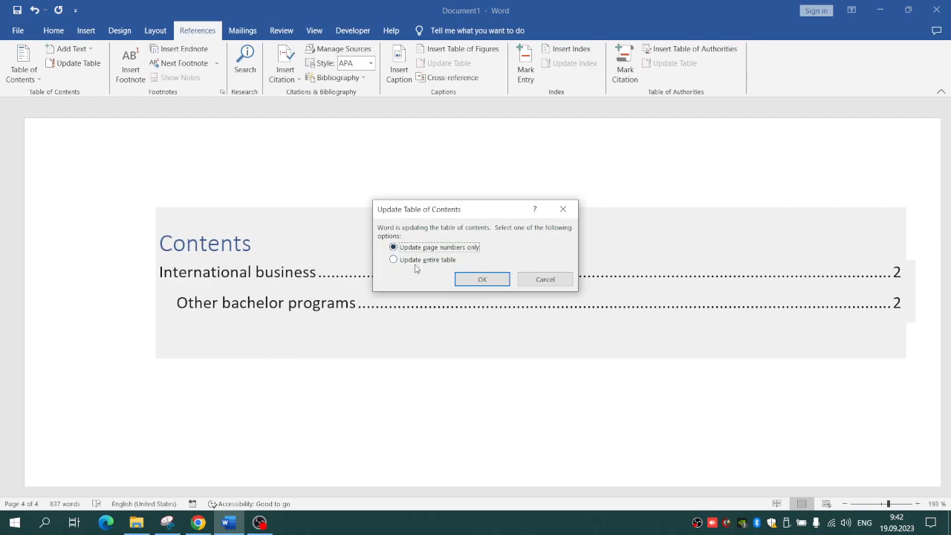
click(448, 261)
click(500, 277)
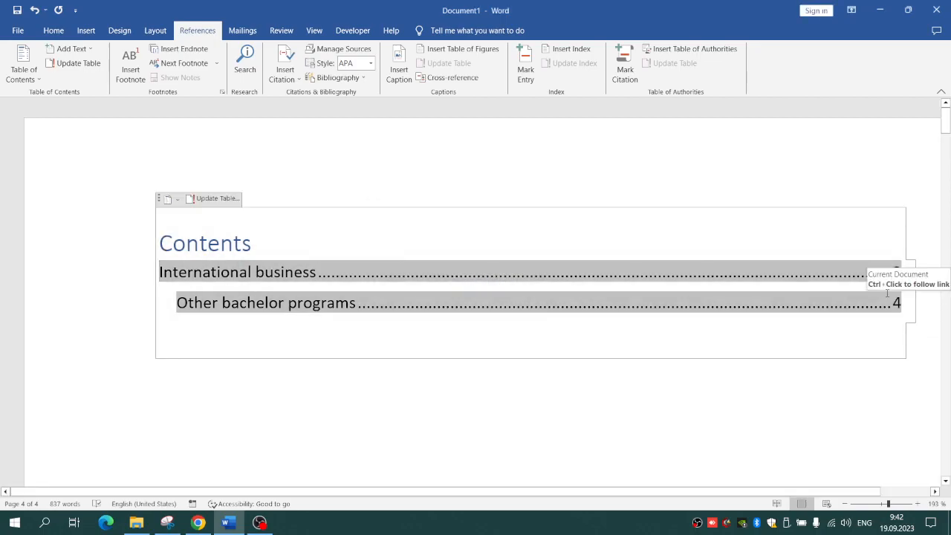
click(668, 405)
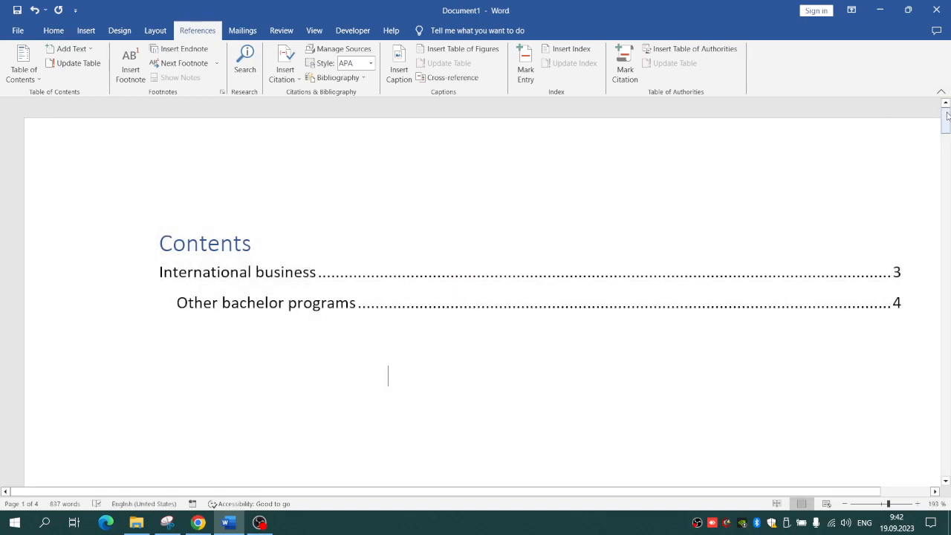
click(53, 31)
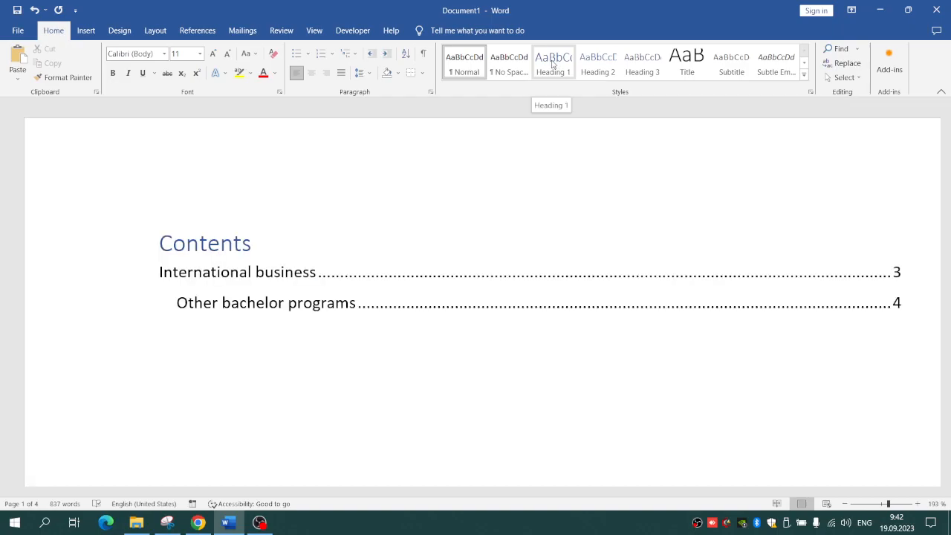
drag(945, 119, 922, 387)
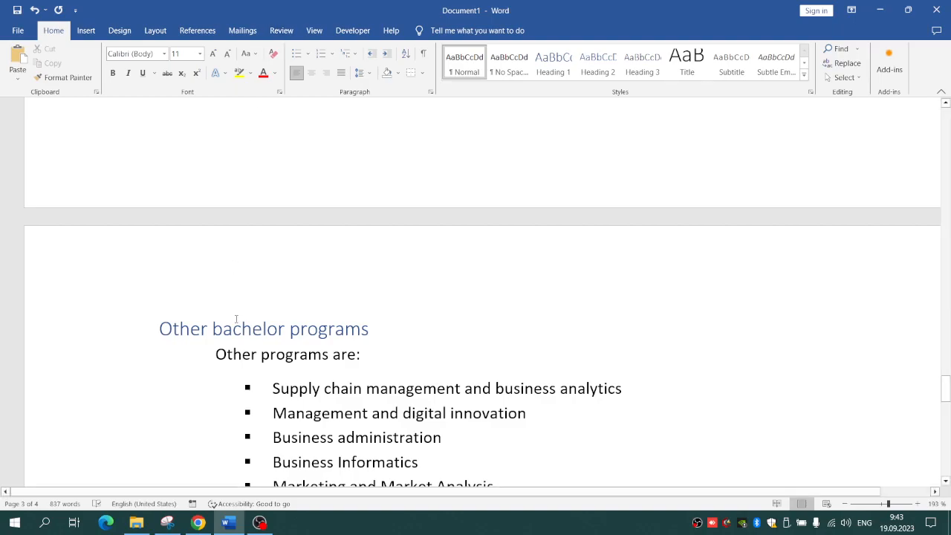
click(259, 522)
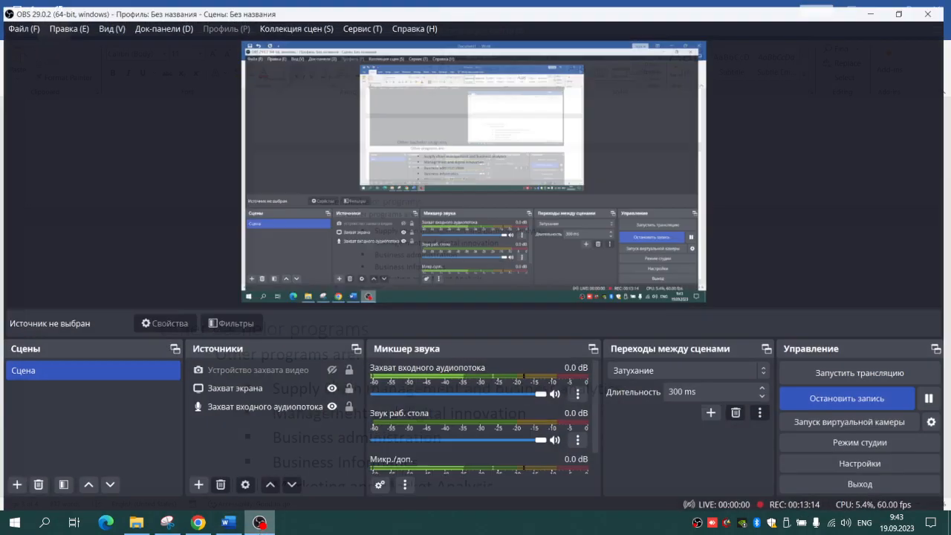